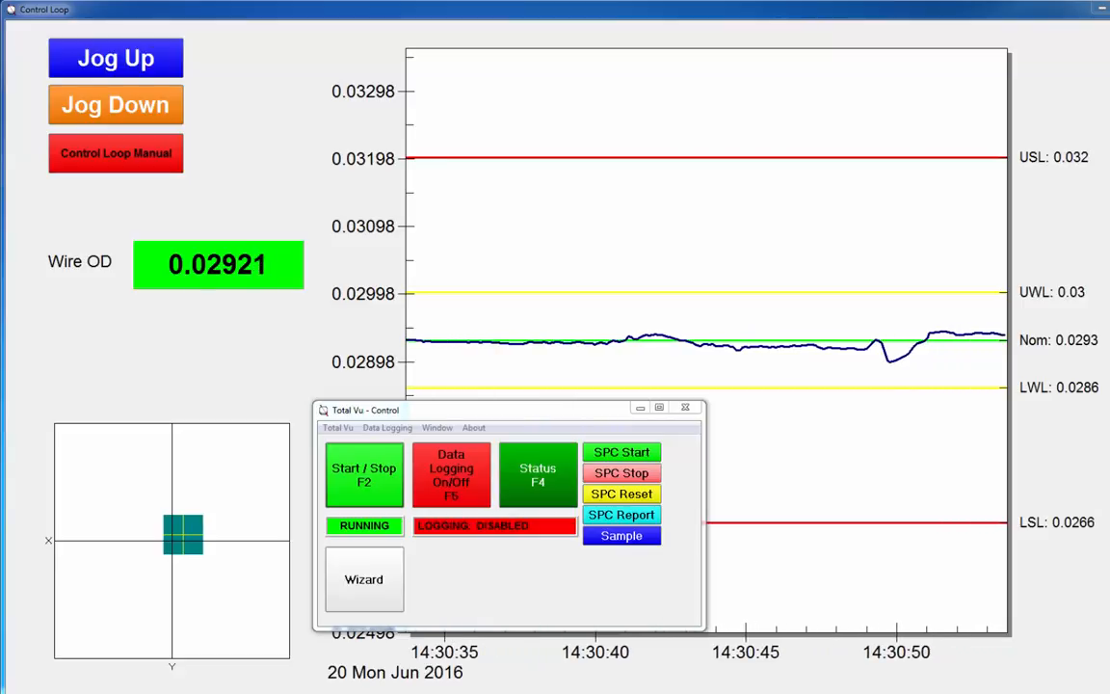
# Open the Control settings in the full configuration and start adding a new control.
pyautogui.click(338, 428)
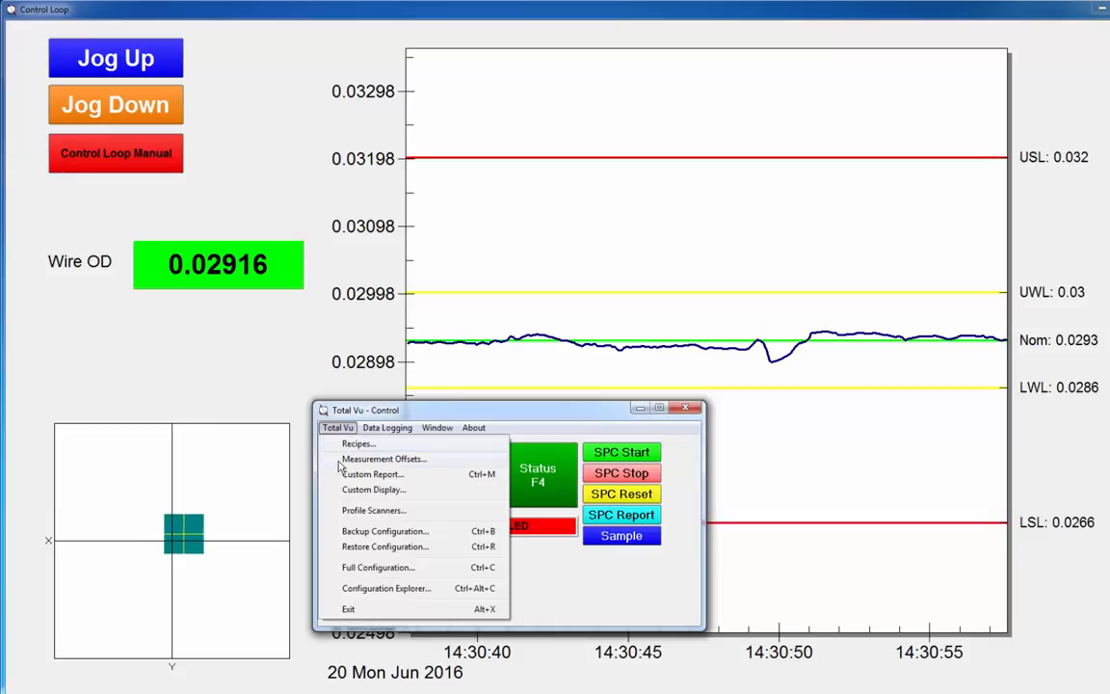
pyautogui.click(360, 569)
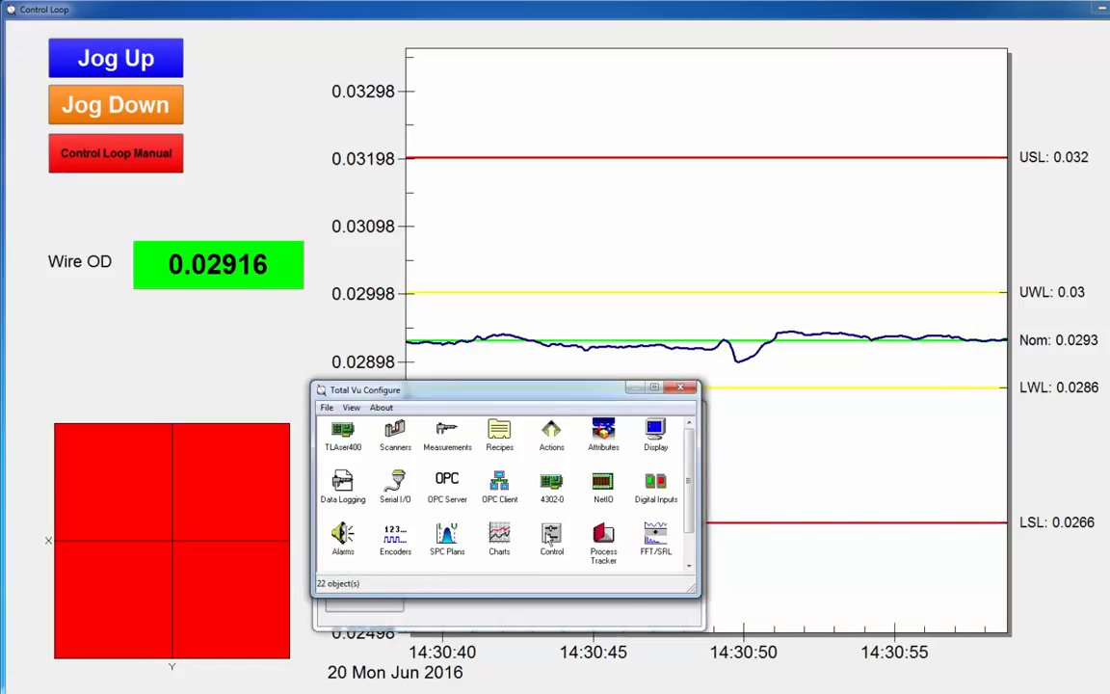
pyautogui.doubleClick(549, 537)
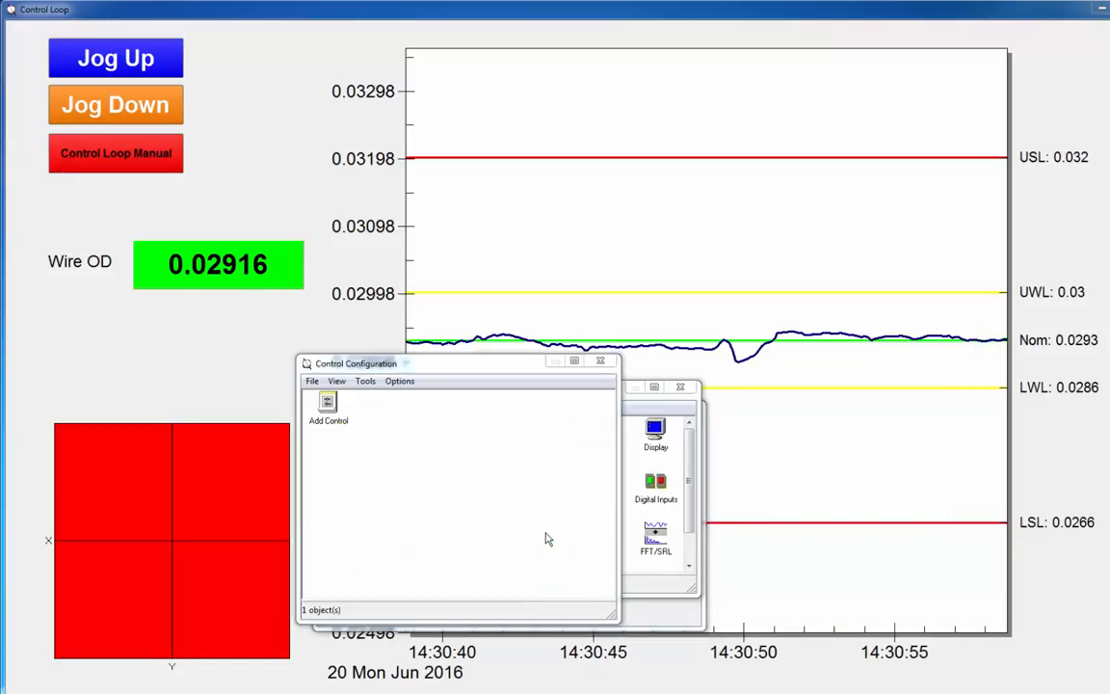
pyautogui.doubleClick(327, 403)
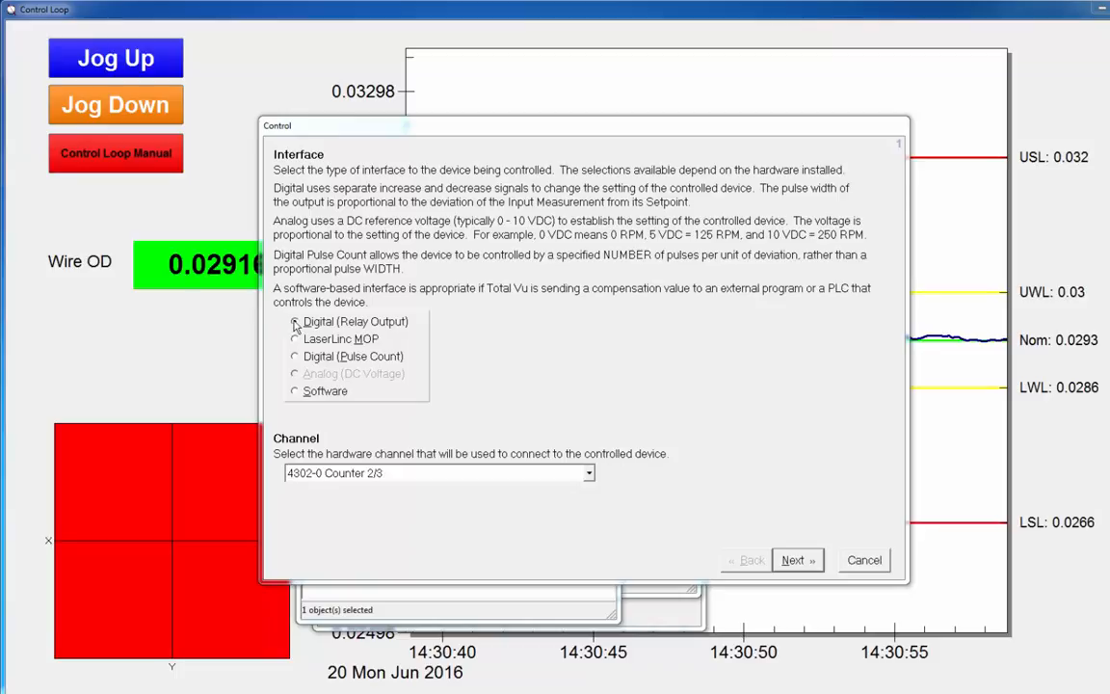
# Choose the Digital (Relay Output) interface on hardware channel 4302-0 Counter 2/3 and continue to the direction settings.
pyautogui.click(296, 324)
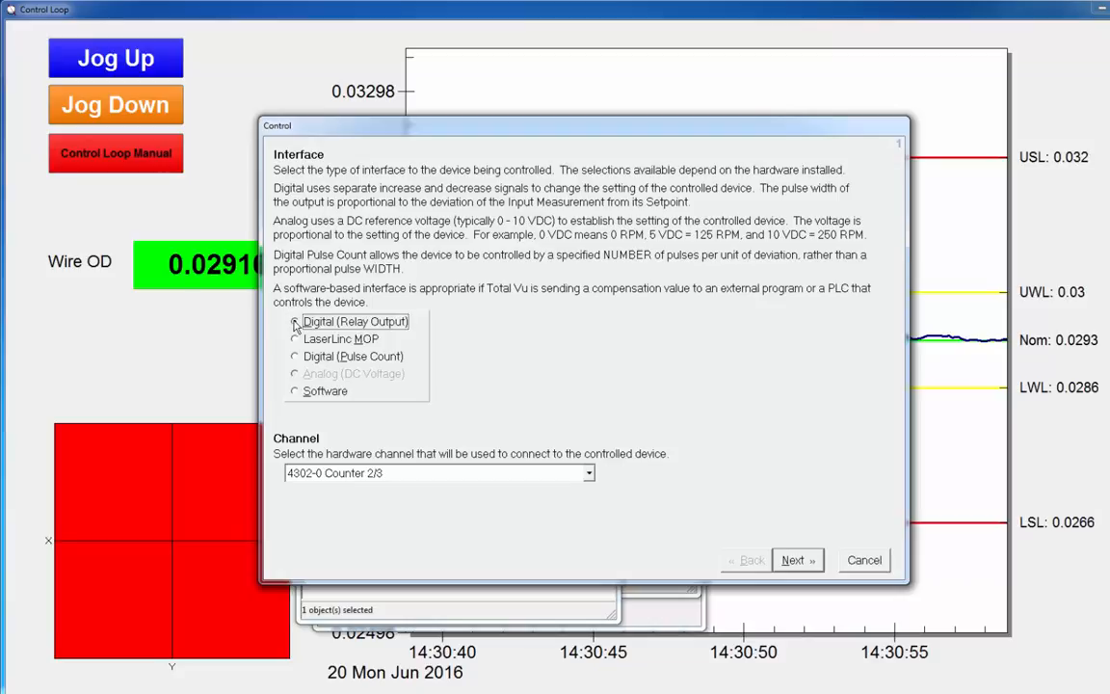
pyautogui.click(296, 356)
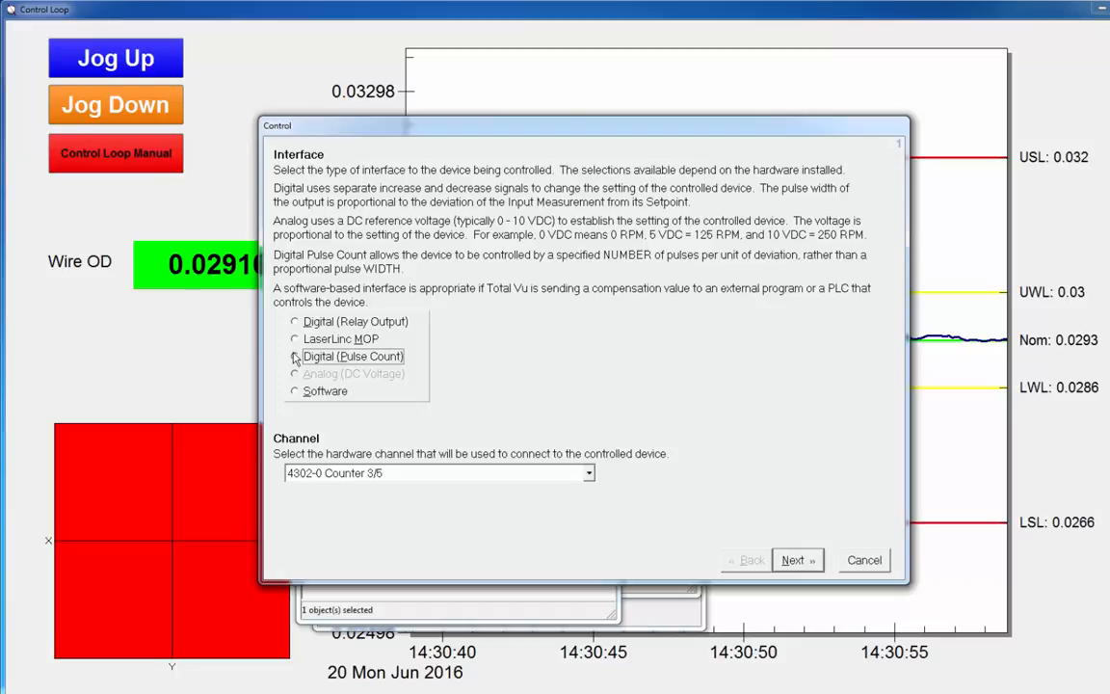
pyautogui.click(296, 341)
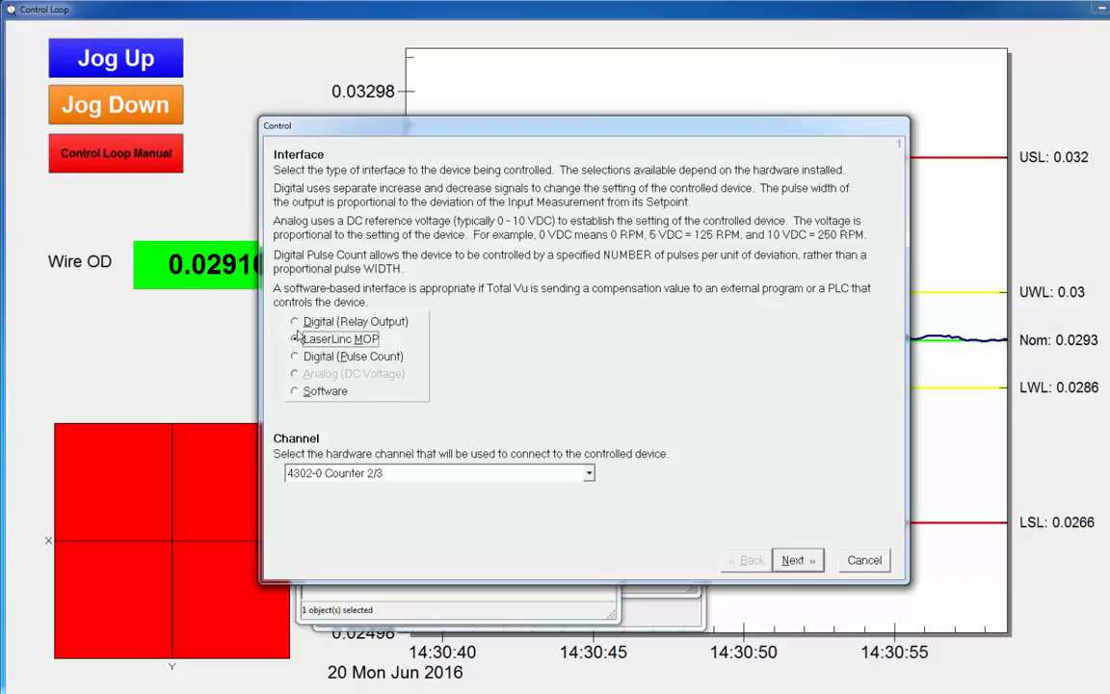
pyautogui.click(296, 323)
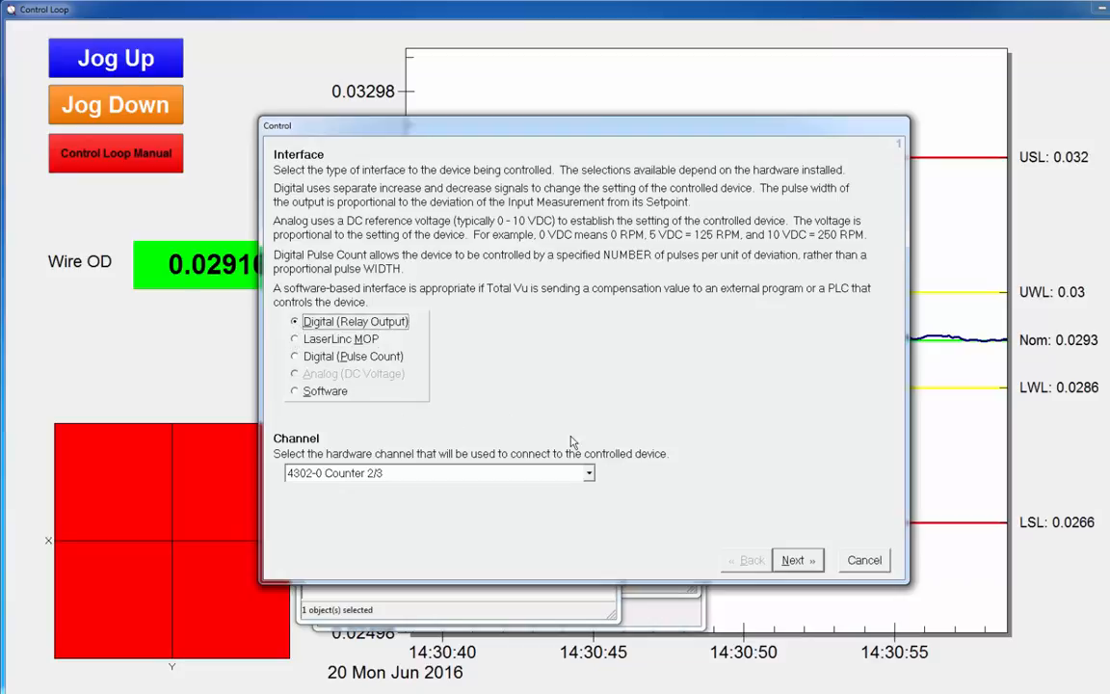
pyautogui.click(590, 473)
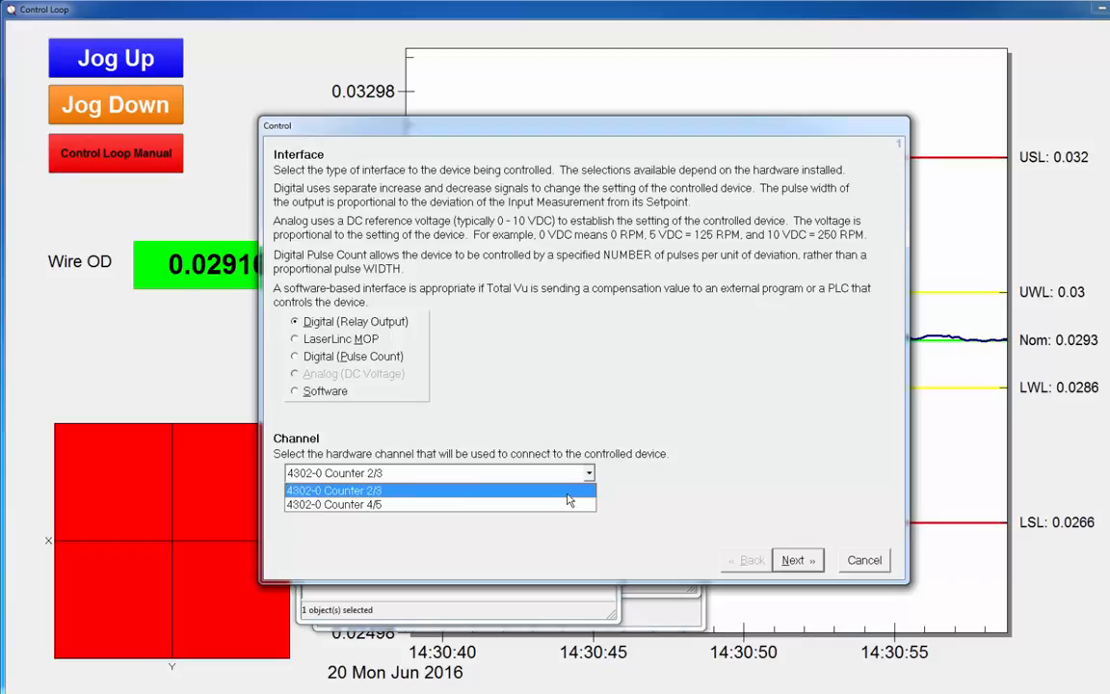
pyautogui.click(569, 493)
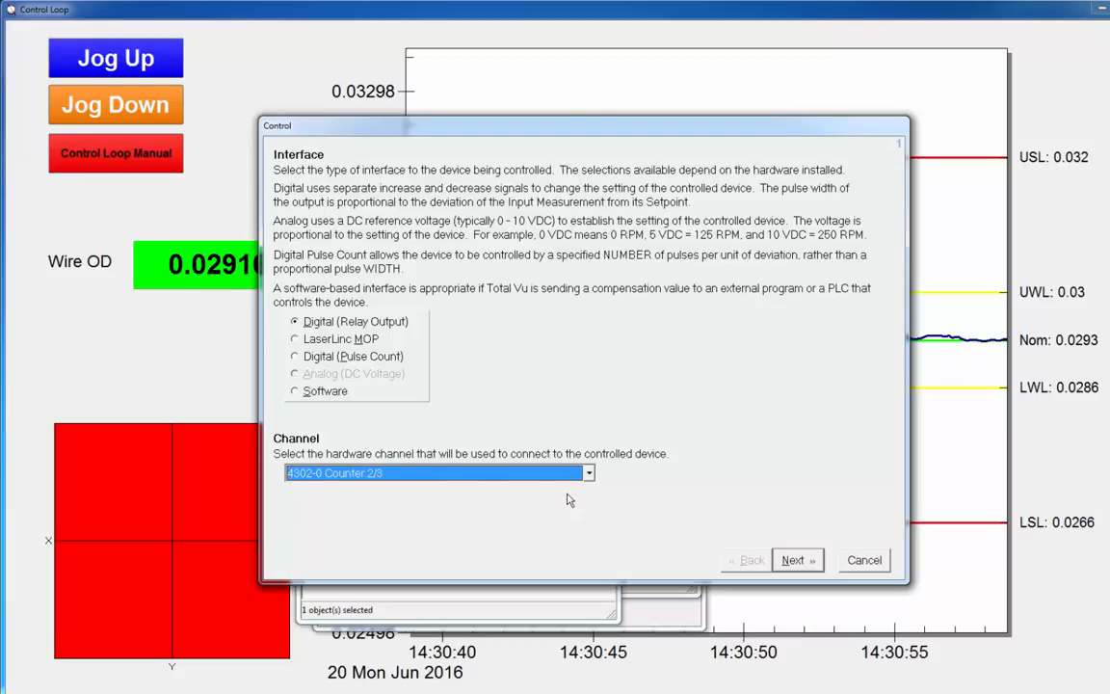
pyautogui.click(795, 560)
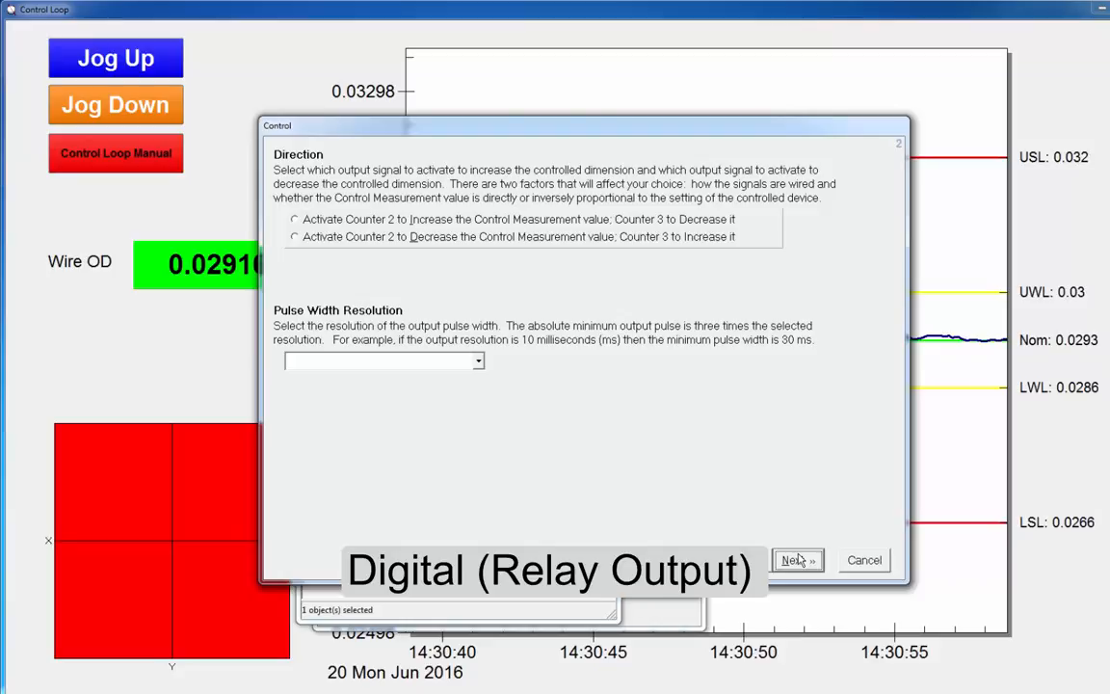
# Have Counter 2 increase and Counter 3 decrease the control measurement, with a pulse width resolution of 0.001 seconds.
pyautogui.click(295, 220)
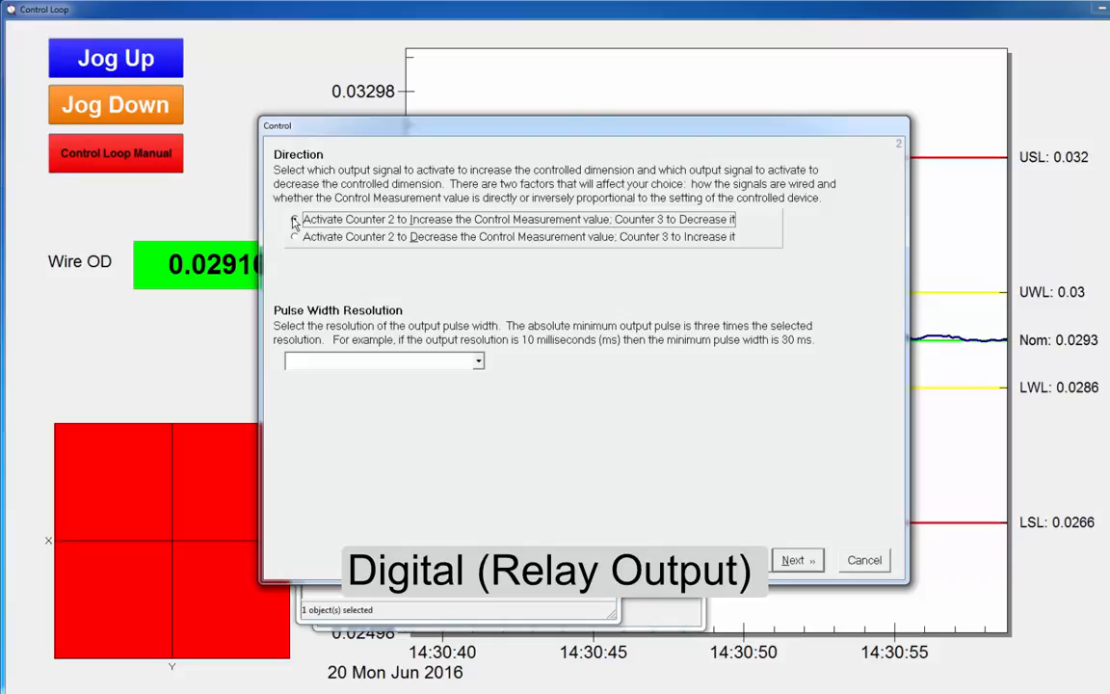
pyautogui.click(478, 362)
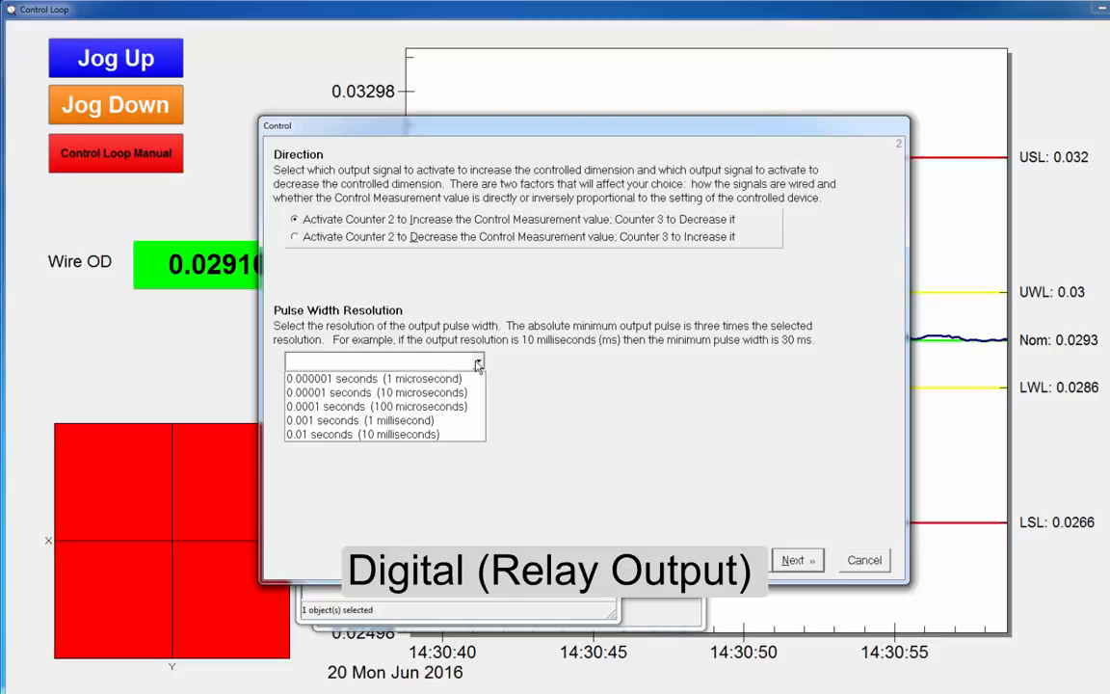
pyautogui.click(479, 422)
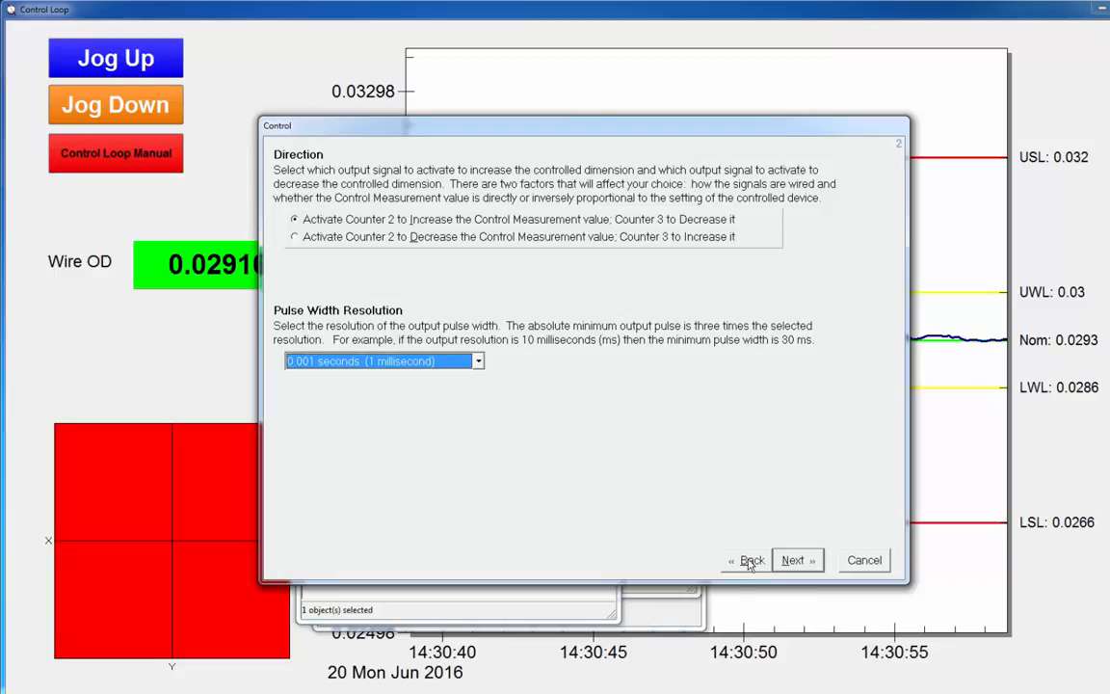
# Switch the interface to Digital (Pulse Count), with Counter 3 increasing the control measurement and a pulse width of 1 second.
pyautogui.click(750, 561)
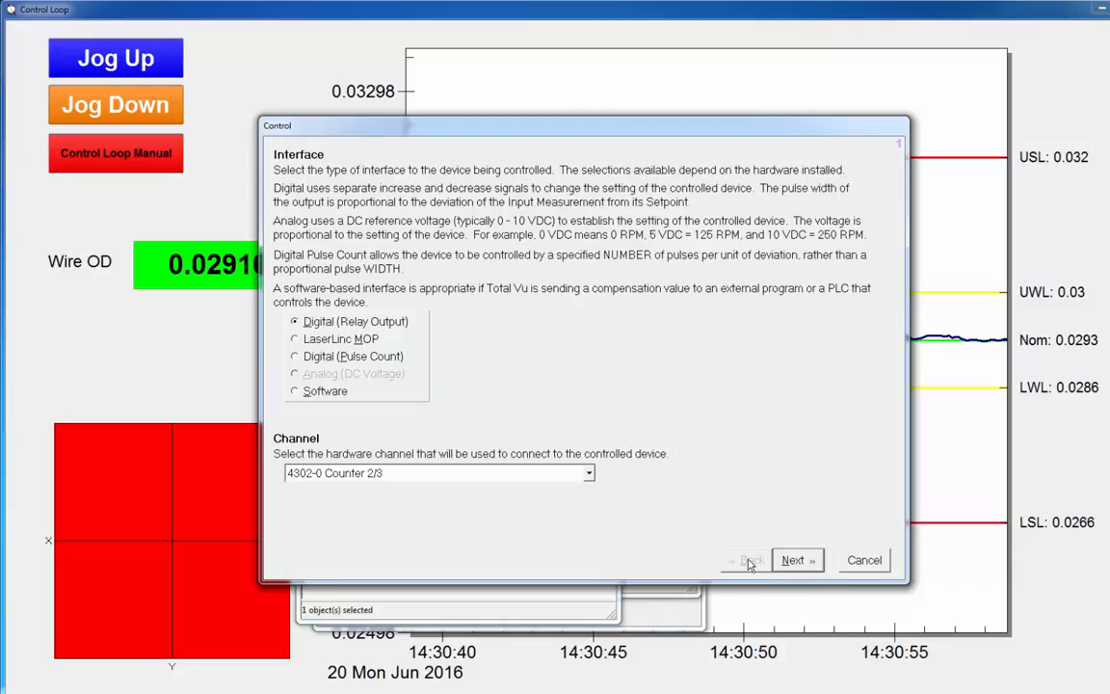
pyautogui.click(295, 356)
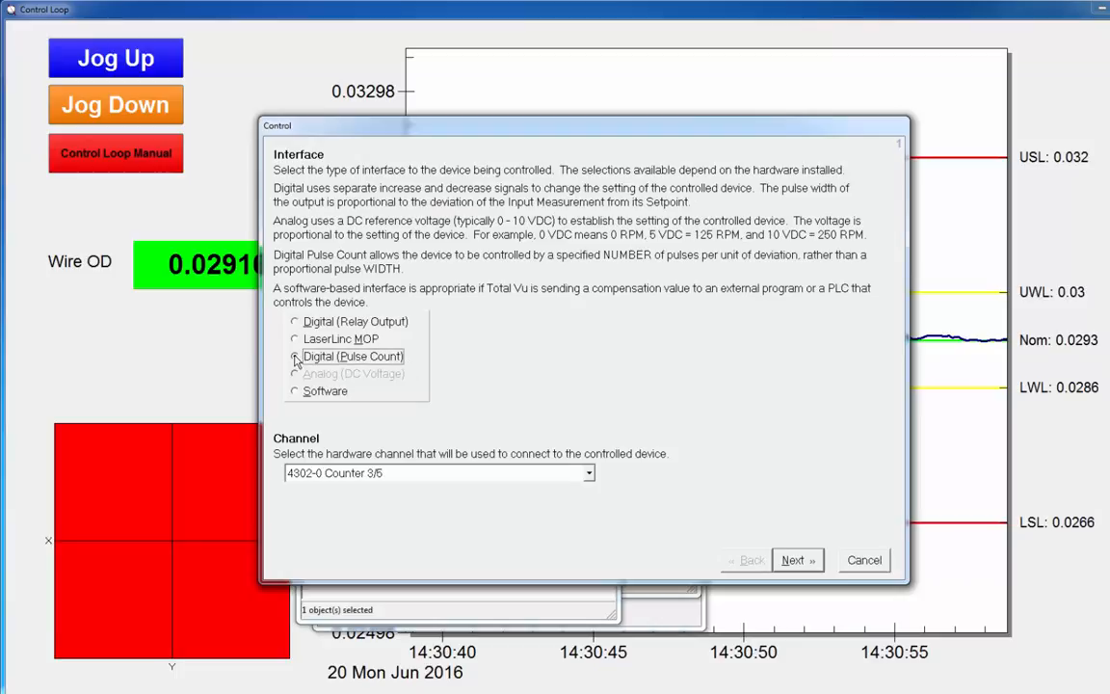
pyautogui.click(803, 560)
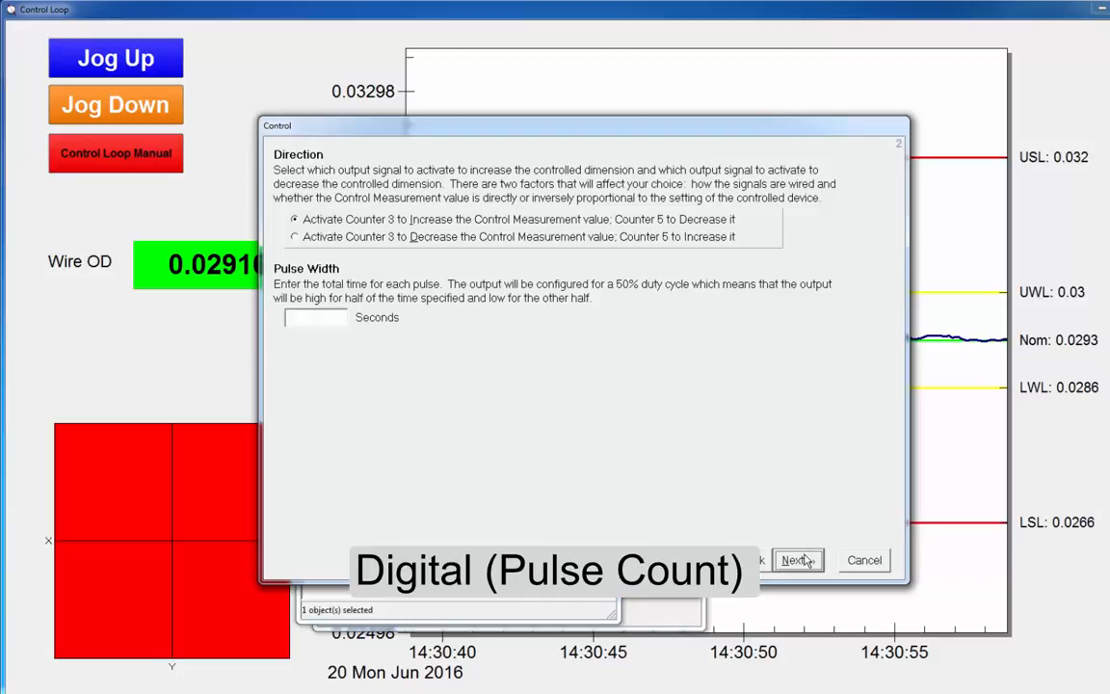
pyautogui.click(296, 220)
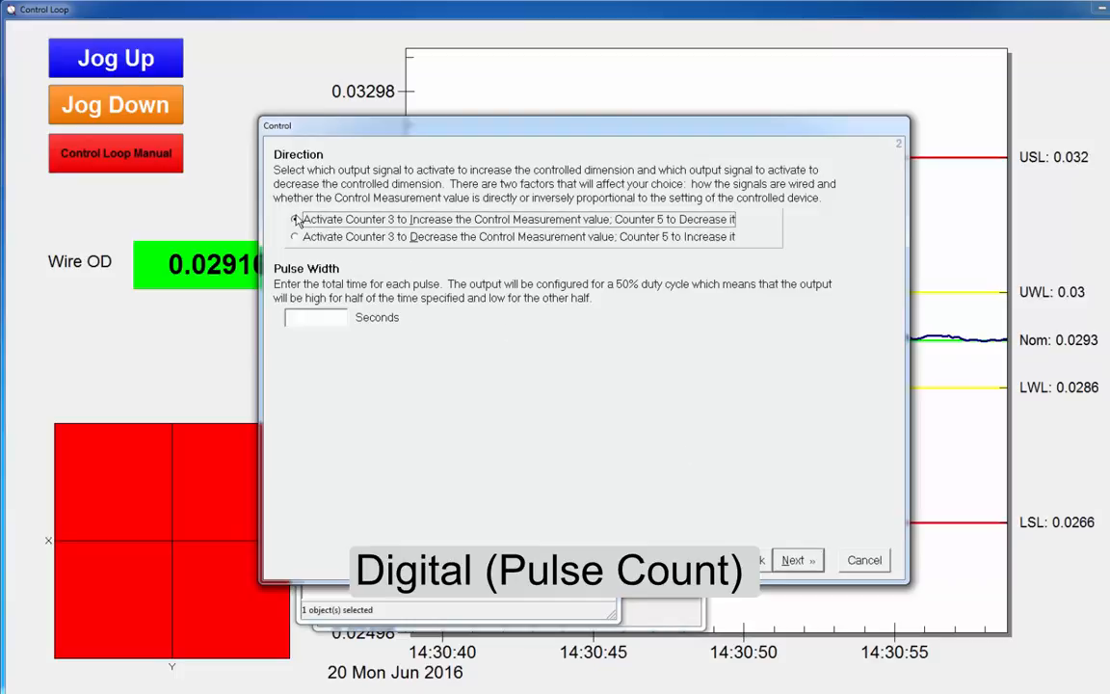
pyautogui.click(329, 315)
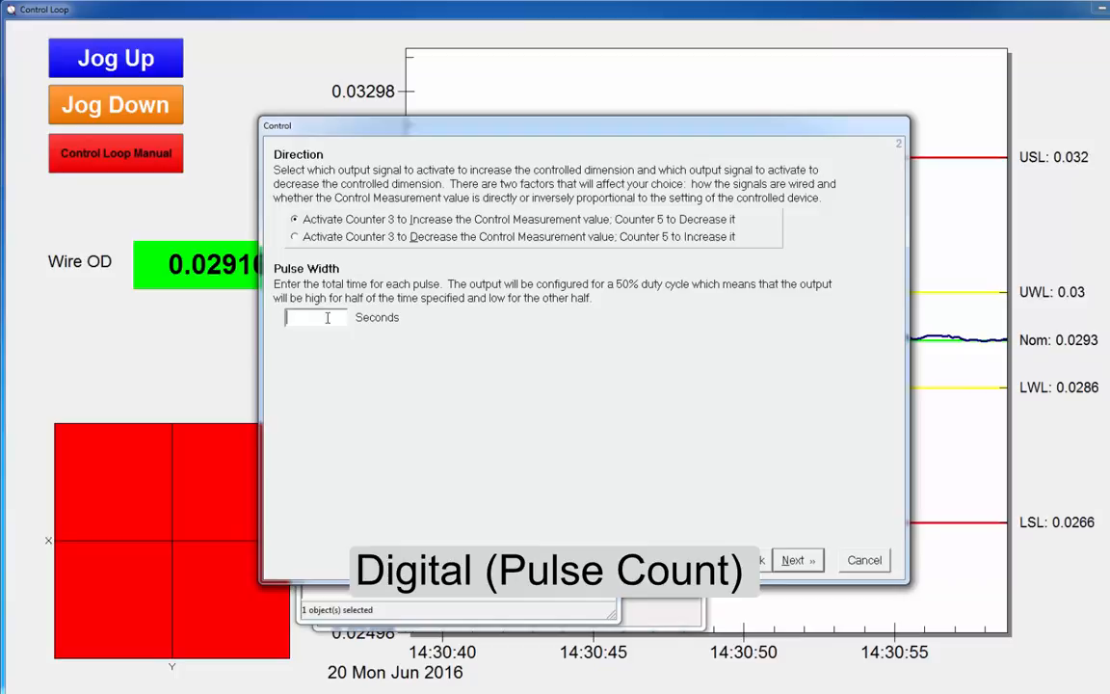
pyautogui.write('1')
# Change the control interface to LaserLinc MOP and continue to its direction settings.
pyautogui.click(758, 563)
pyautogui.click(311, 339)
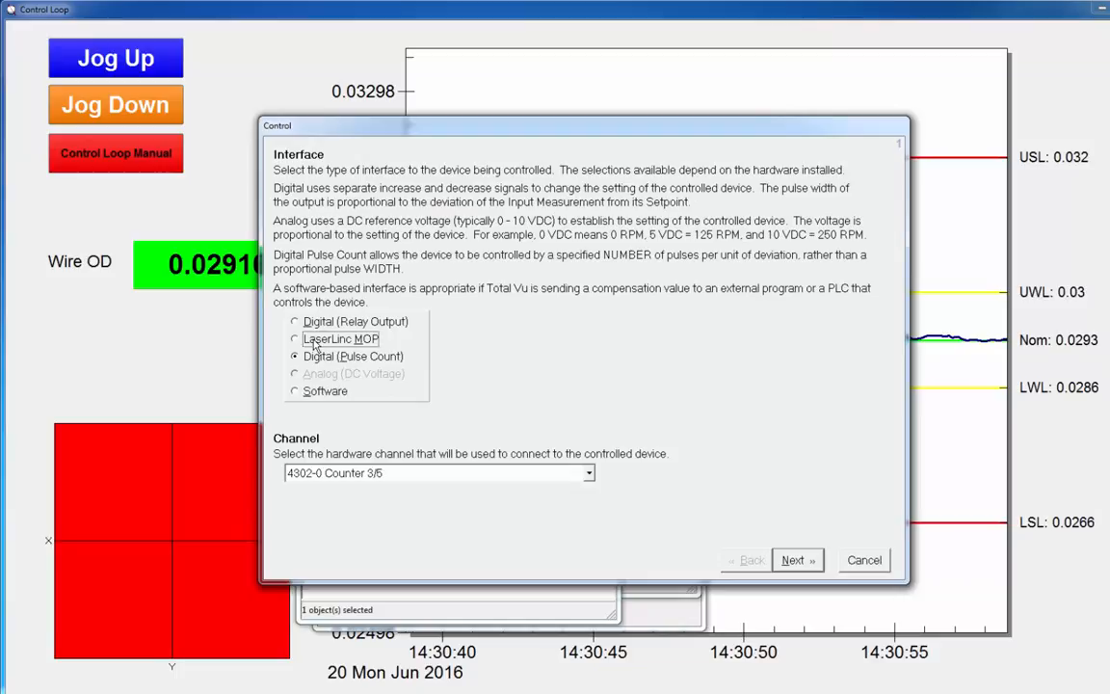
pyautogui.click(792, 561)
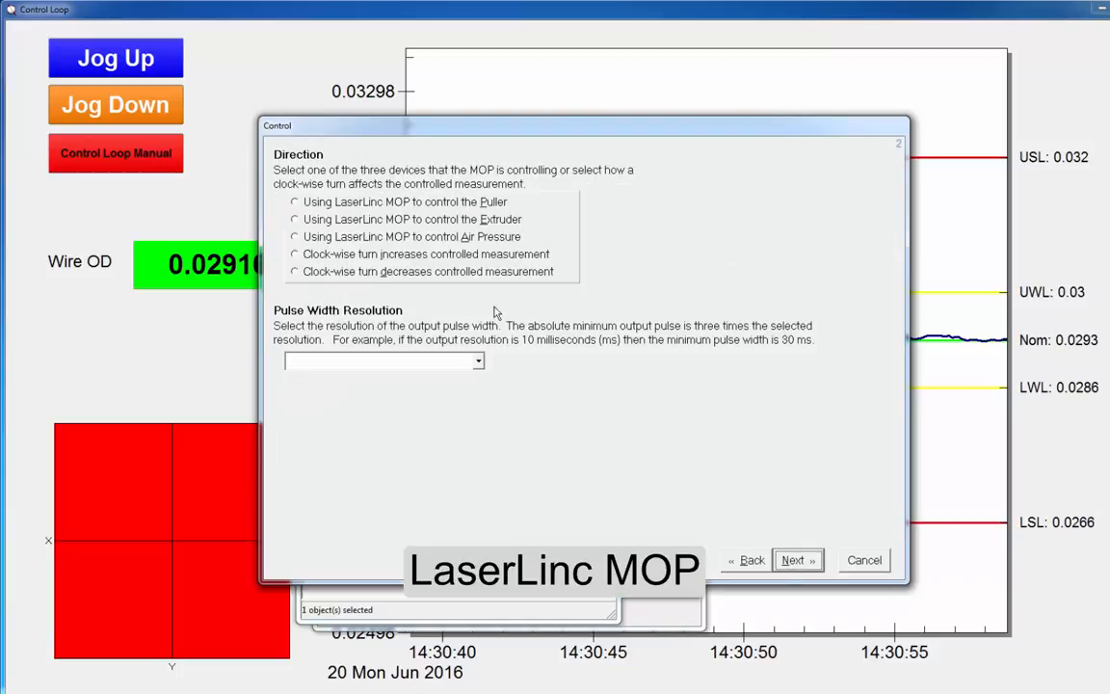
# Set the MOP direction so a clock-wise turn increases the controlled measurement, with a pulse width resolution of 0.001 seconds.
pyautogui.click(295, 203)
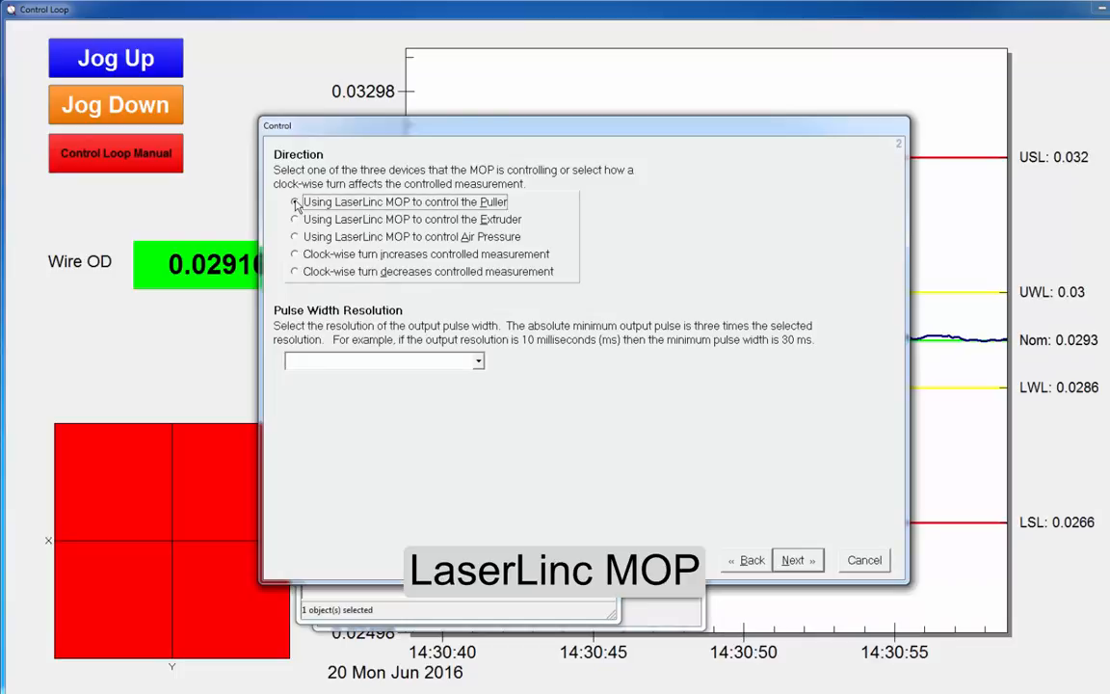
pyautogui.click(295, 219)
pyautogui.click(297, 238)
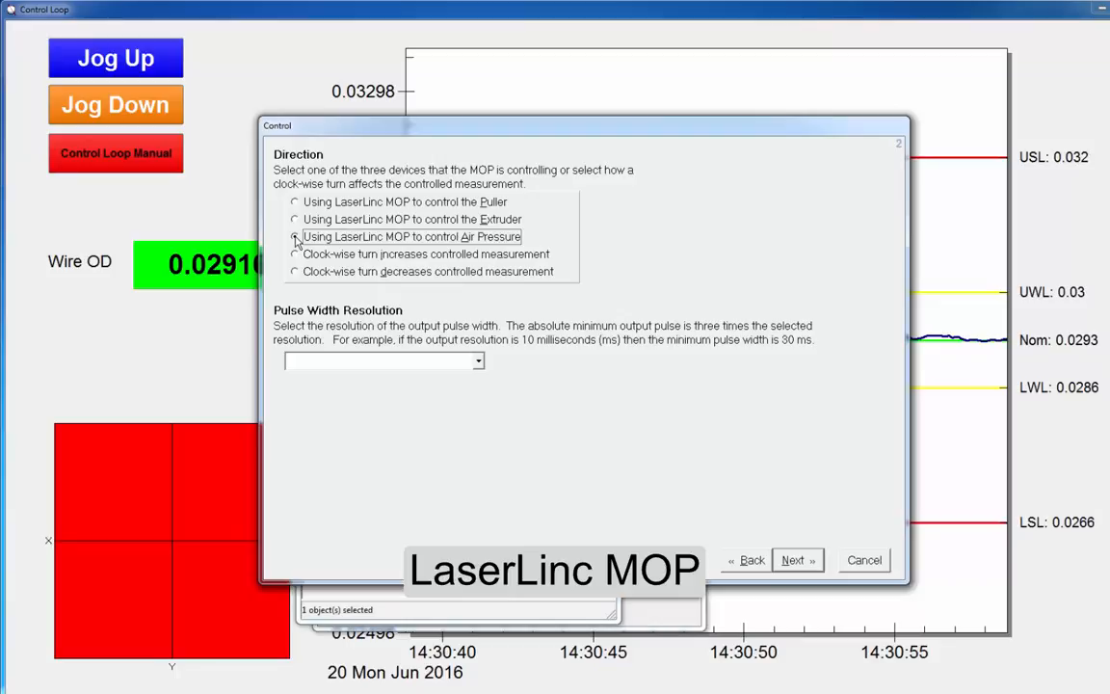
pyautogui.click(295, 254)
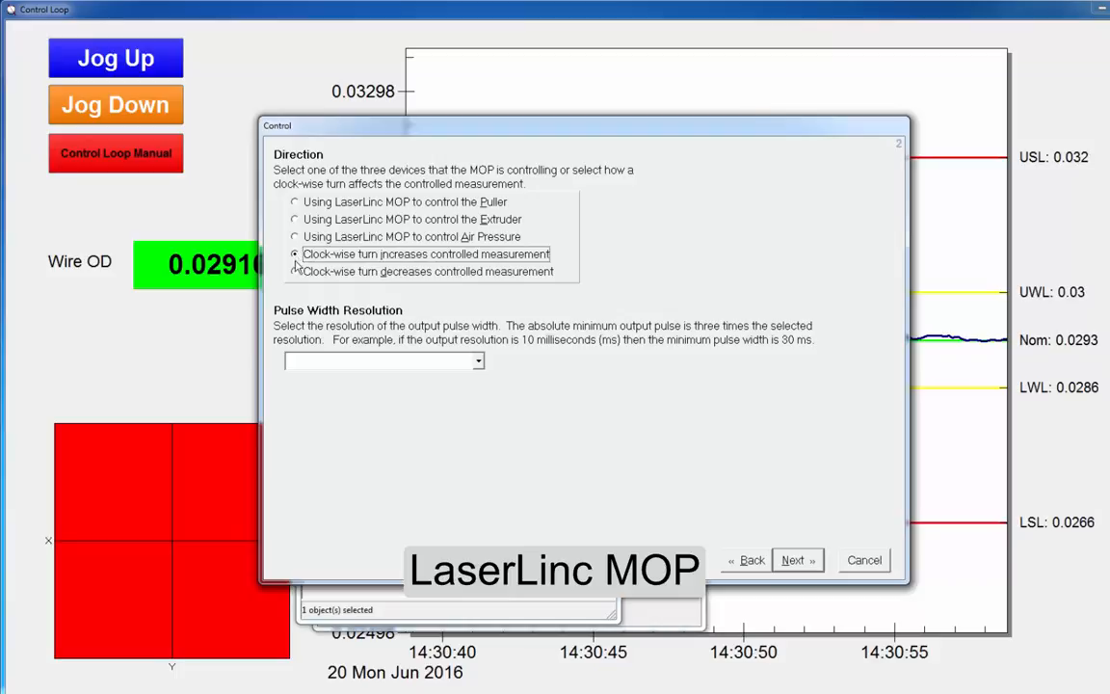
pyautogui.click(296, 273)
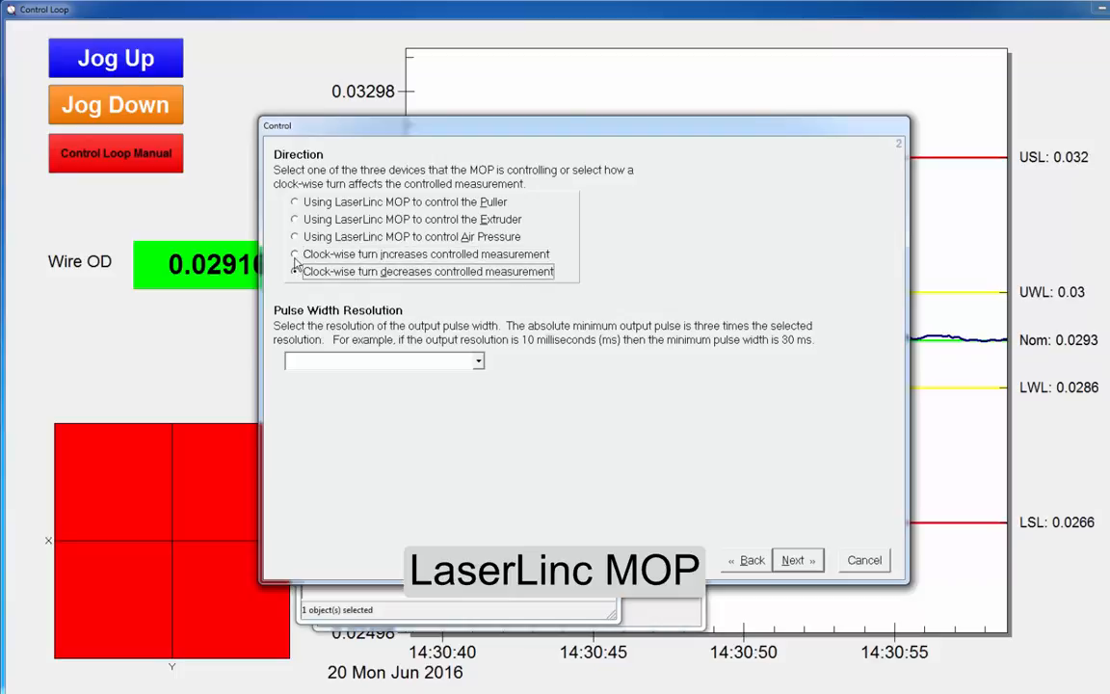
pyautogui.click(296, 256)
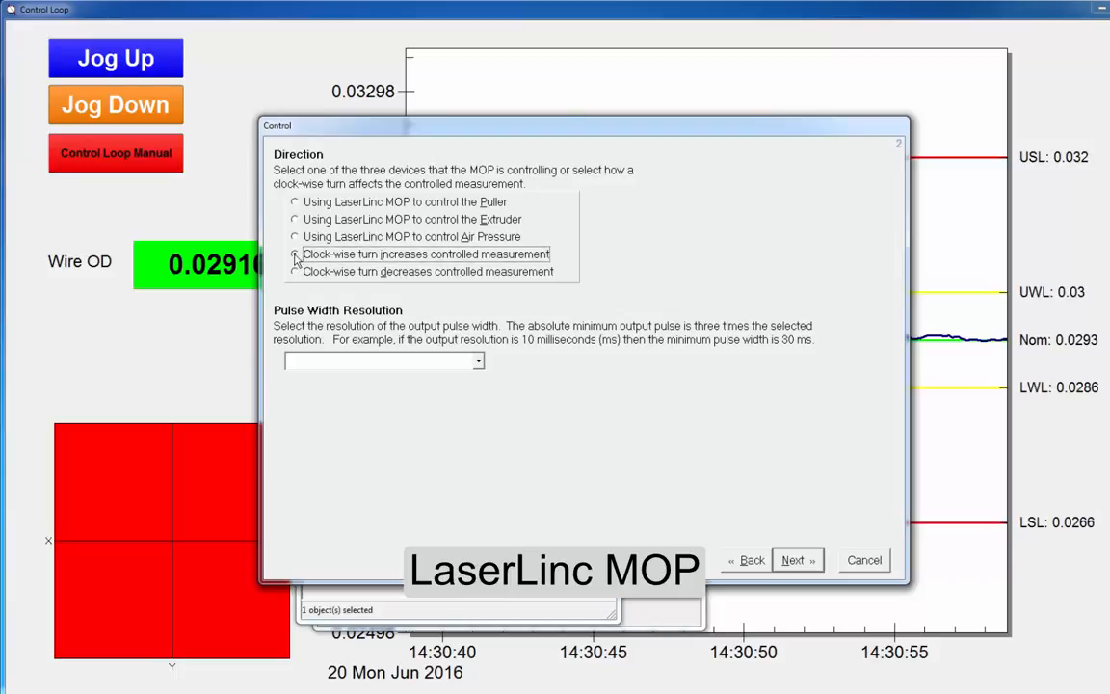
pyautogui.click(453, 361)
pyautogui.click(477, 421)
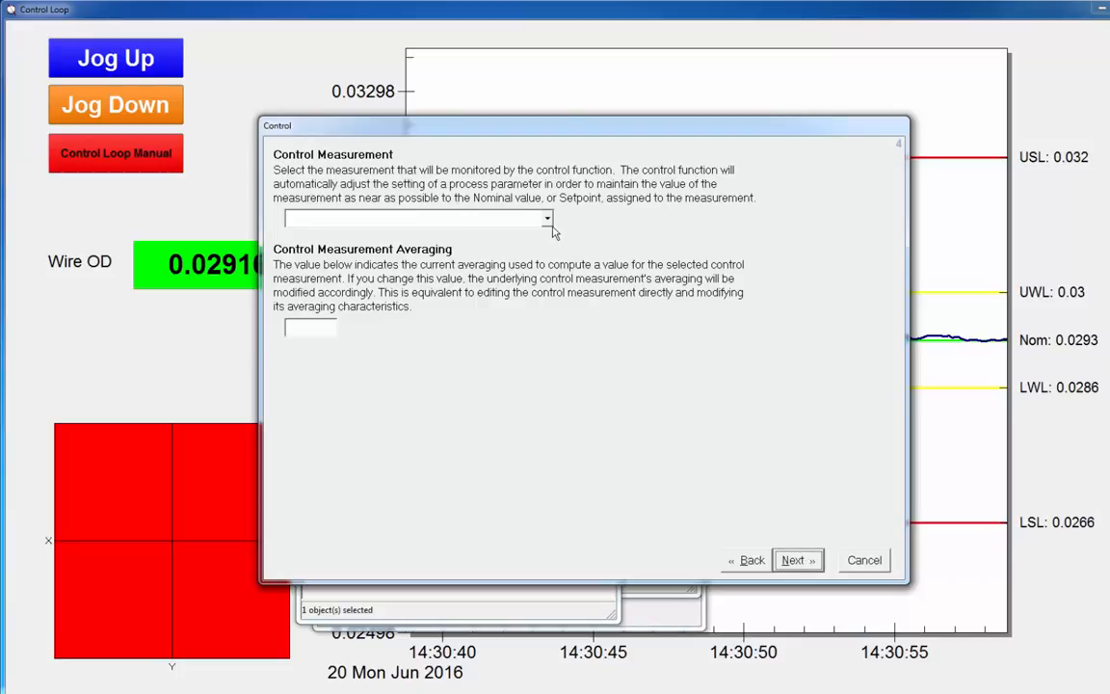
# Select "Control Measurement" as the measurement monitored by the control function and continue to the gain settings.
pyautogui.click(499, 216)
pyautogui.scroll(-1, 511, 284)
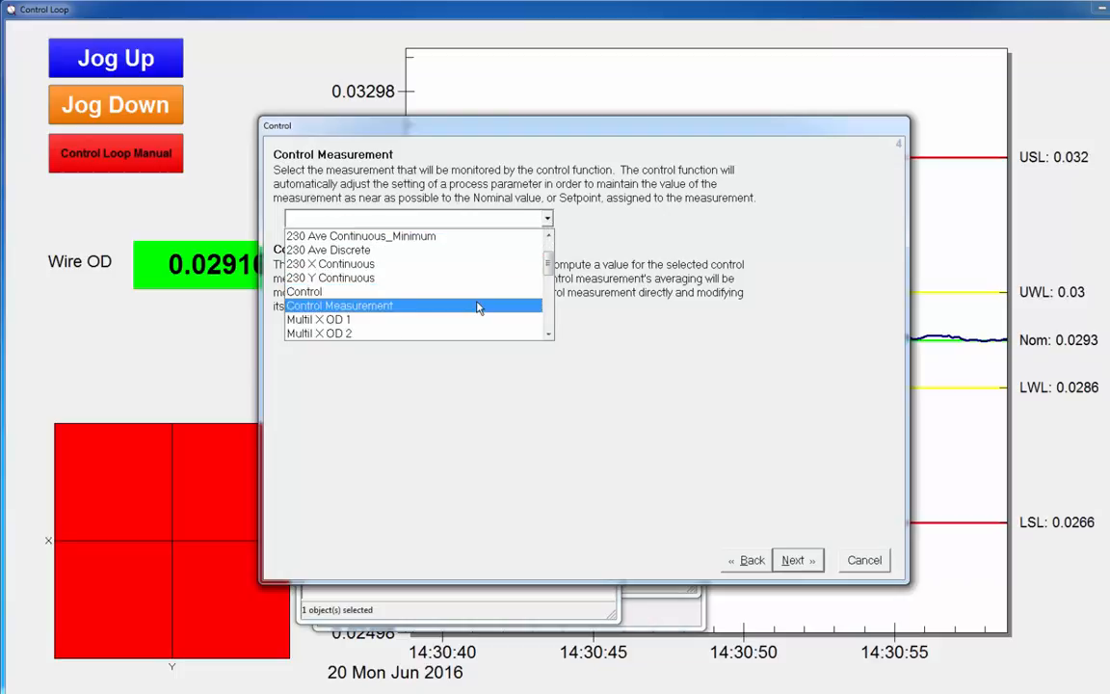
pyautogui.click(478, 307)
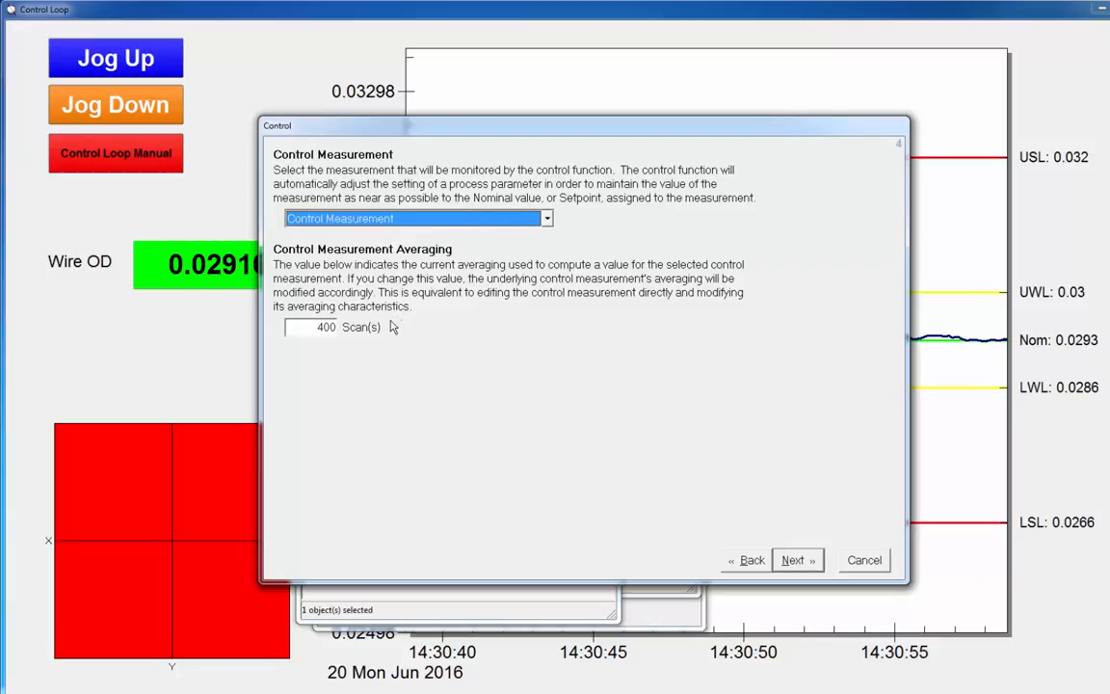
pyautogui.click(313, 328)
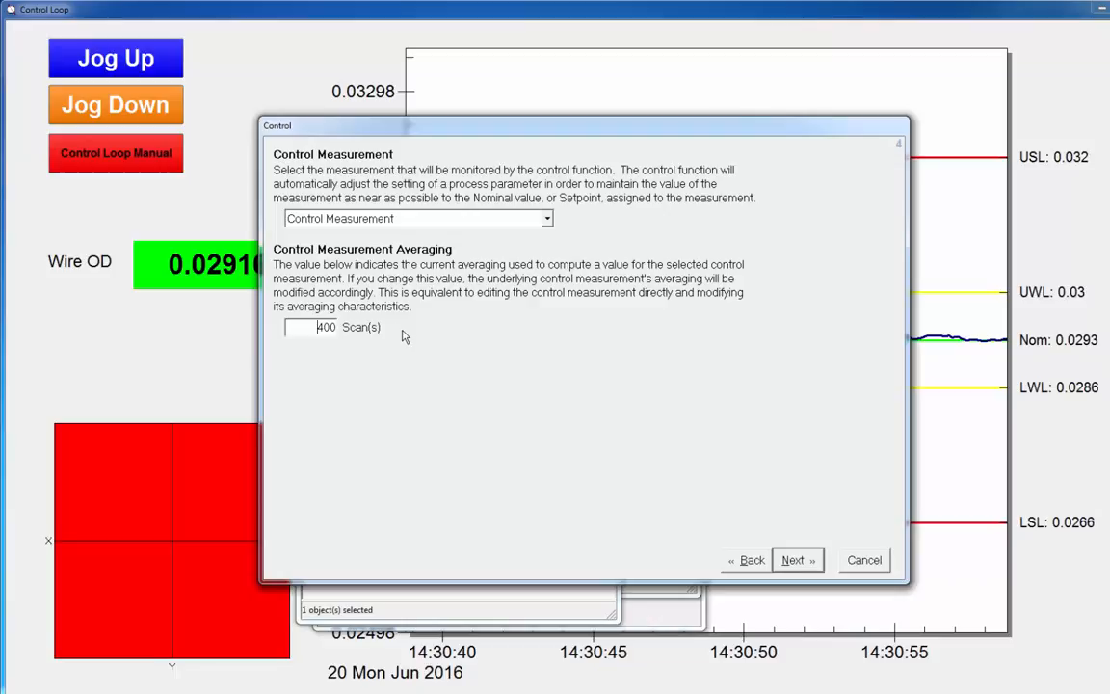
pyautogui.click(800, 564)
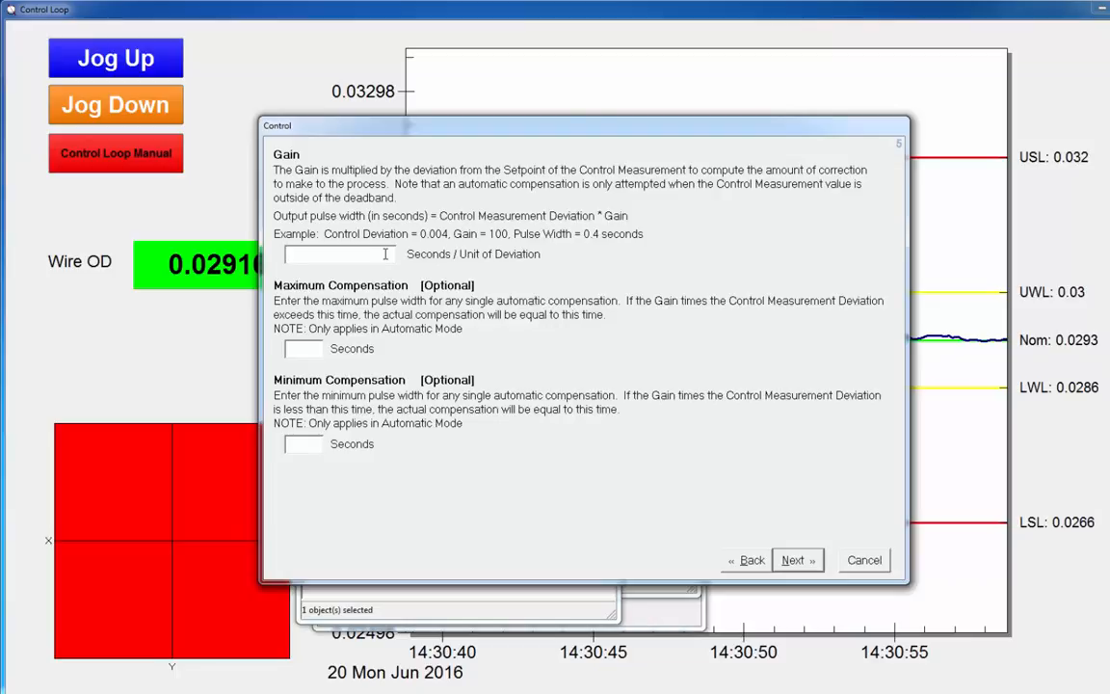
# Set the gain to 100 seconds per unit of deviation and proceed to the control delay settings.
pyautogui.write('100')
pyautogui.click(315, 348)
pyautogui.click(319, 444)
pyautogui.click(785, 565)
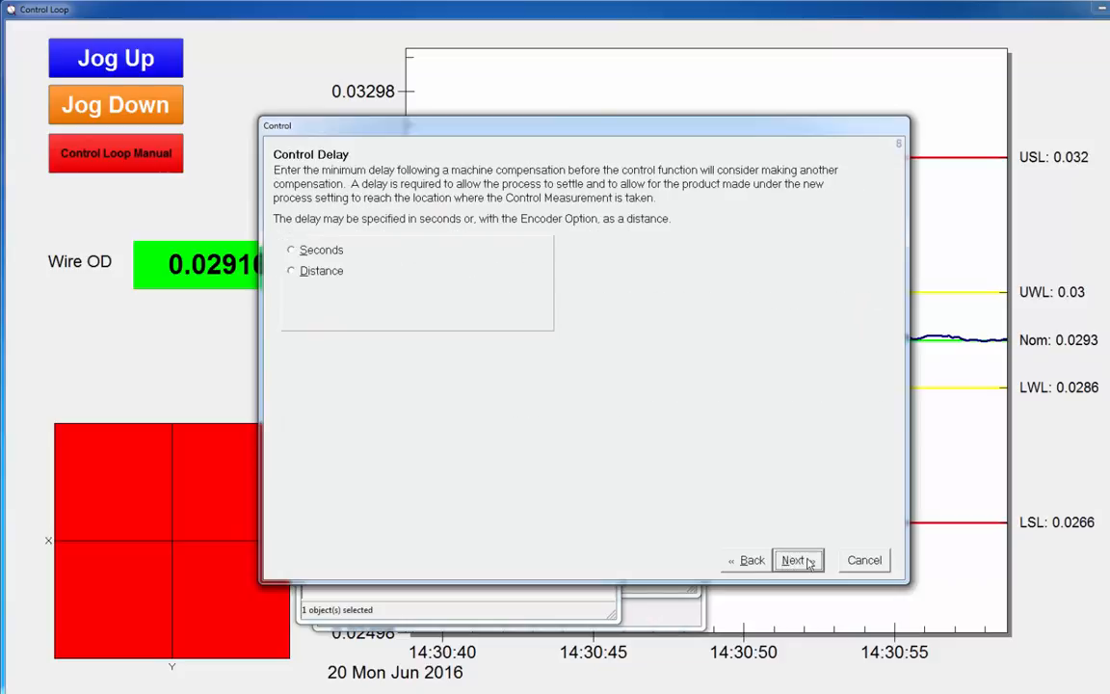
# Specify the control delay in seconds, set it to 10, and continue to the control options.
pyautogui.click(291, 251)
pyautogui.click(292, 271)
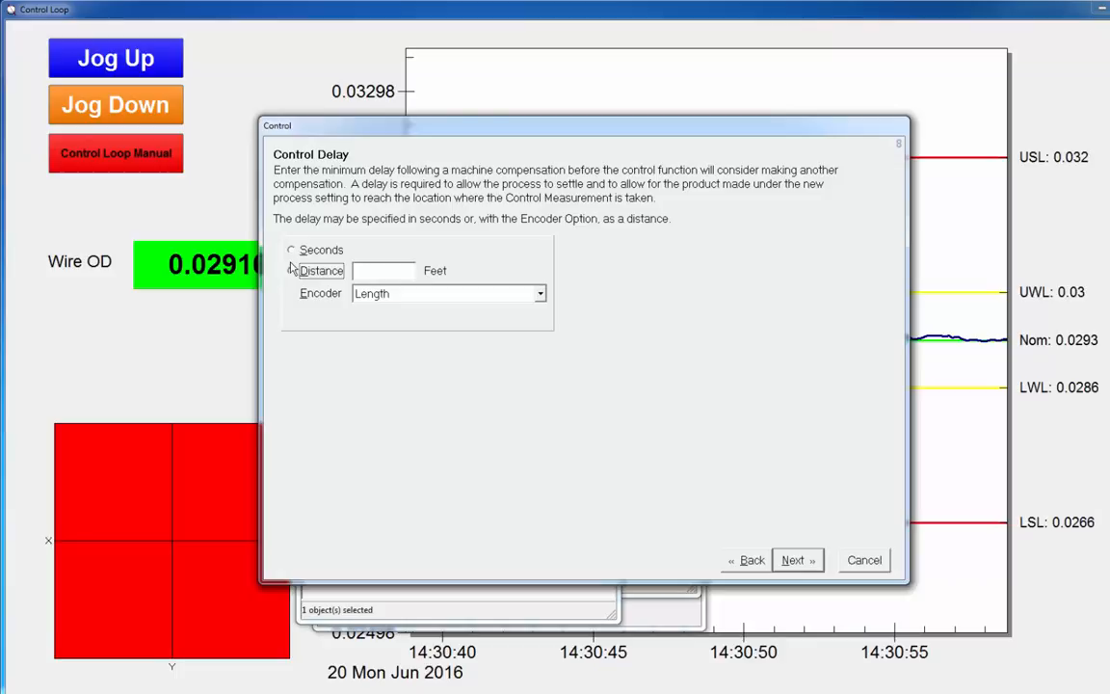
pyautogui.click(292, 250)
pyautogui.click(364, 251)
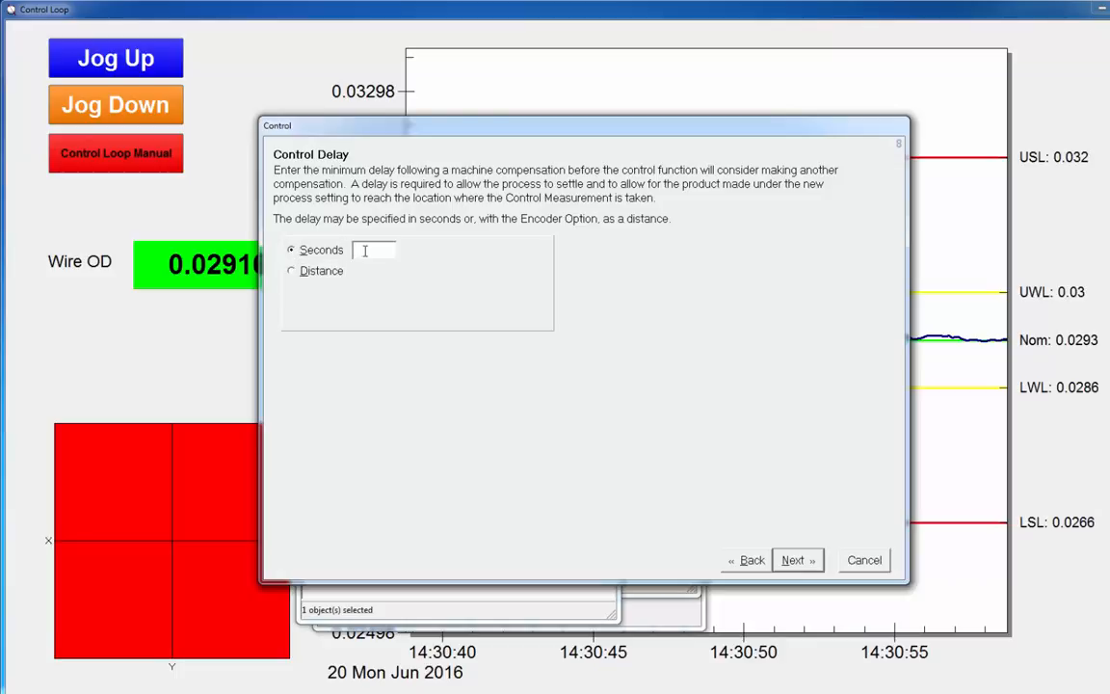
pyautogui.write('10')
pyautogui.click(797, 559)
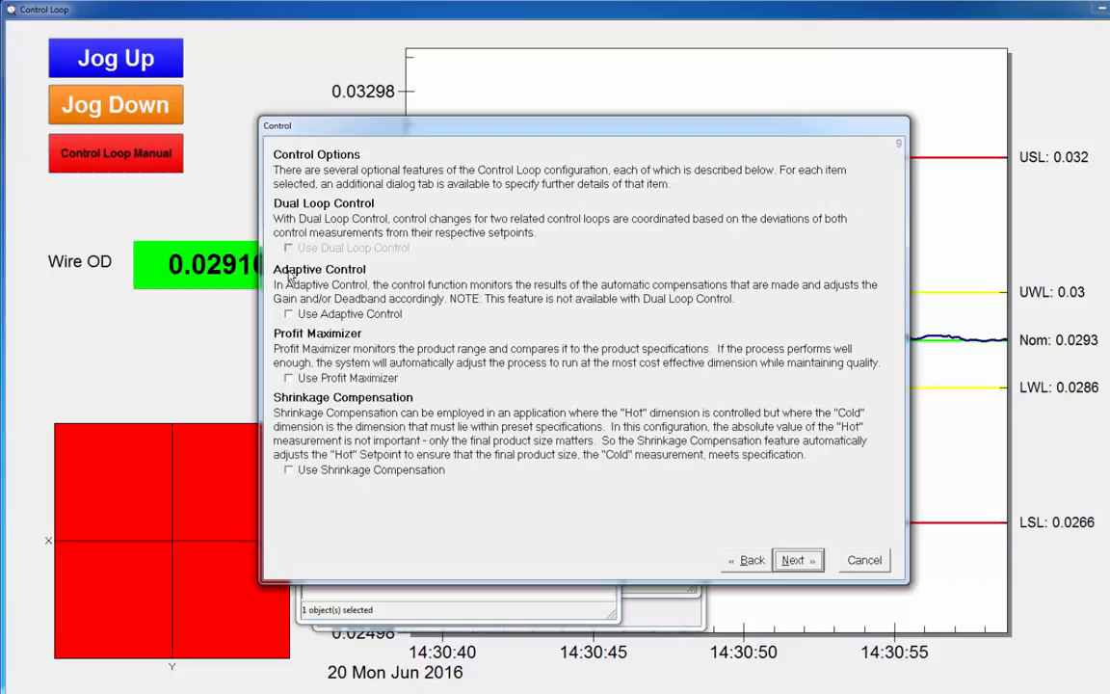
pyautogui.click(289, 314)
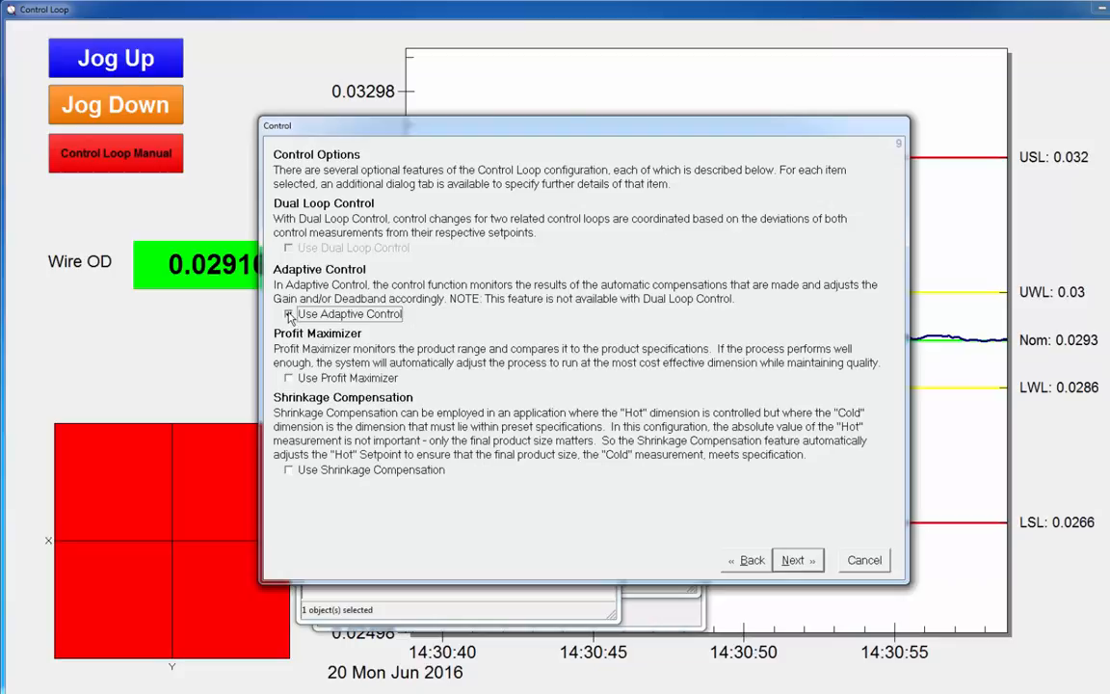
pyautogui.click(289, 380)
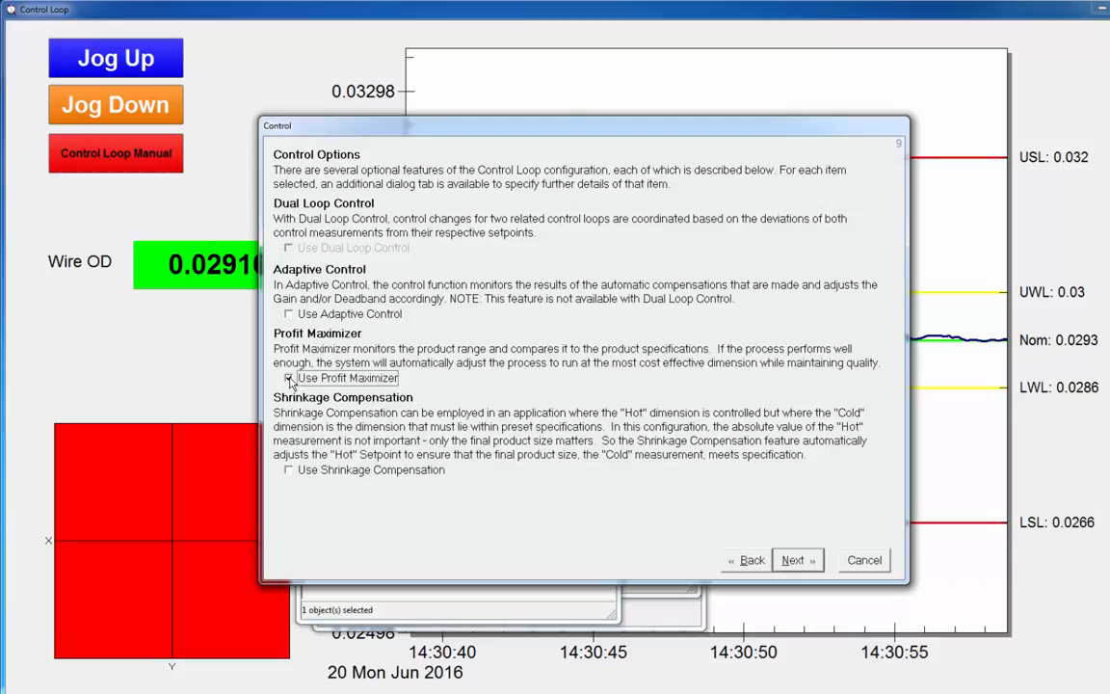
pyautogui.click(289, 379)
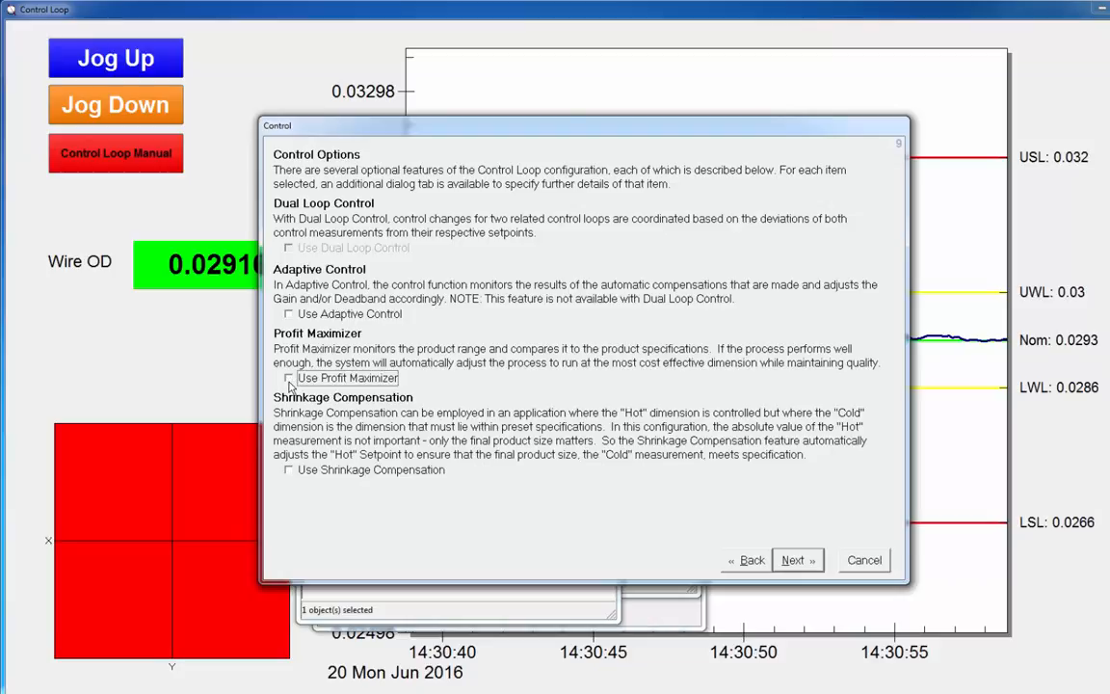
pyautogui.click(290, 470)
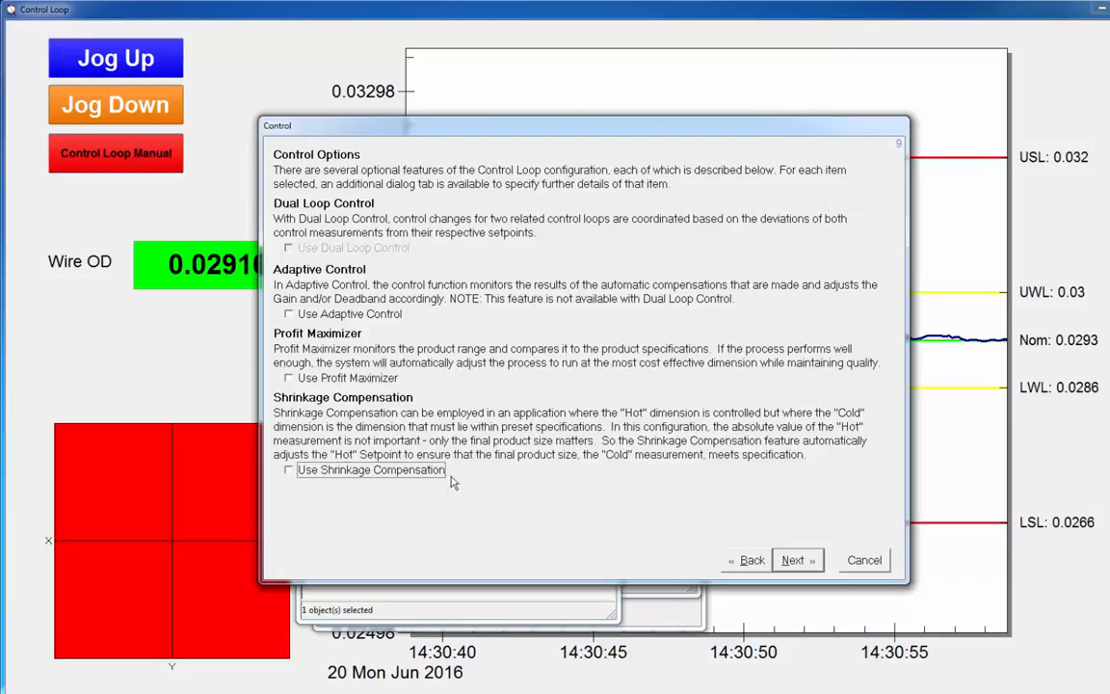
# Leave the optional control features unused, label CW rotation Increase and CCW rotation Decrease without backlash, and continue to the loop name.
pyautogui.click(792, 562)
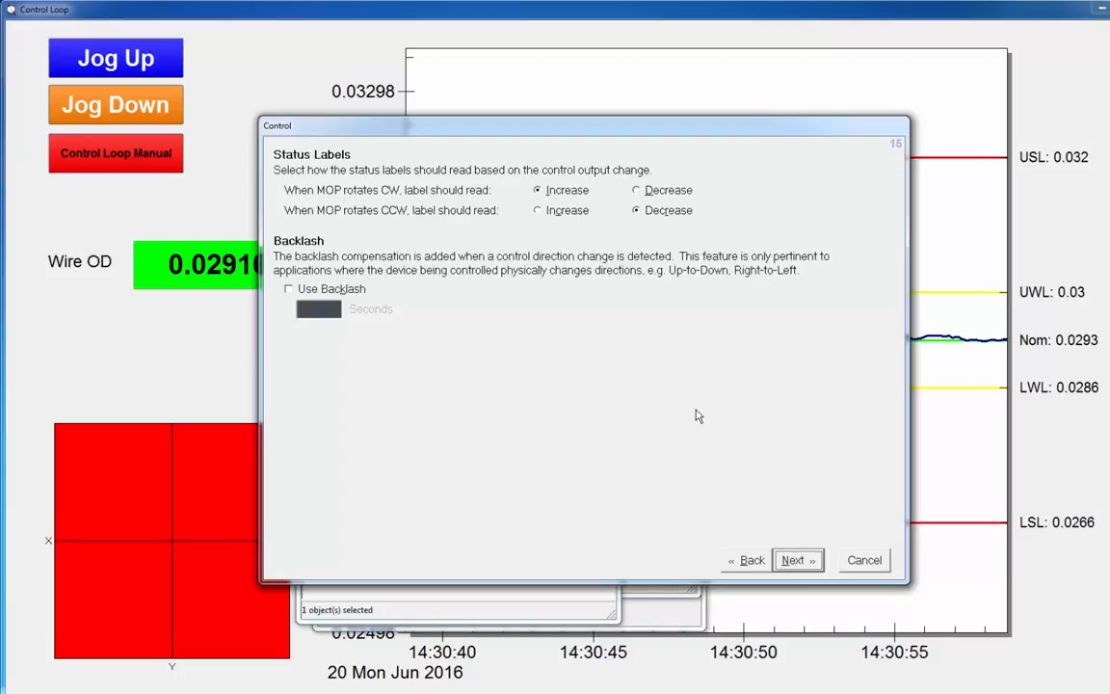
pyautogui.click(538, 191)
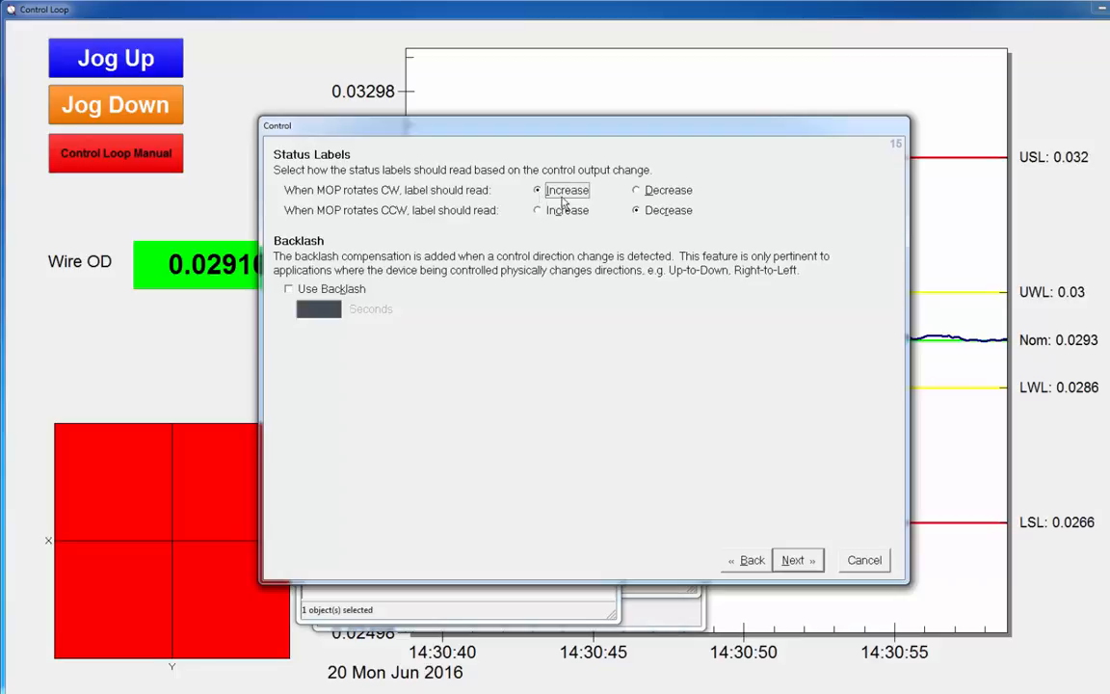
pyautogui.click(636, 191)
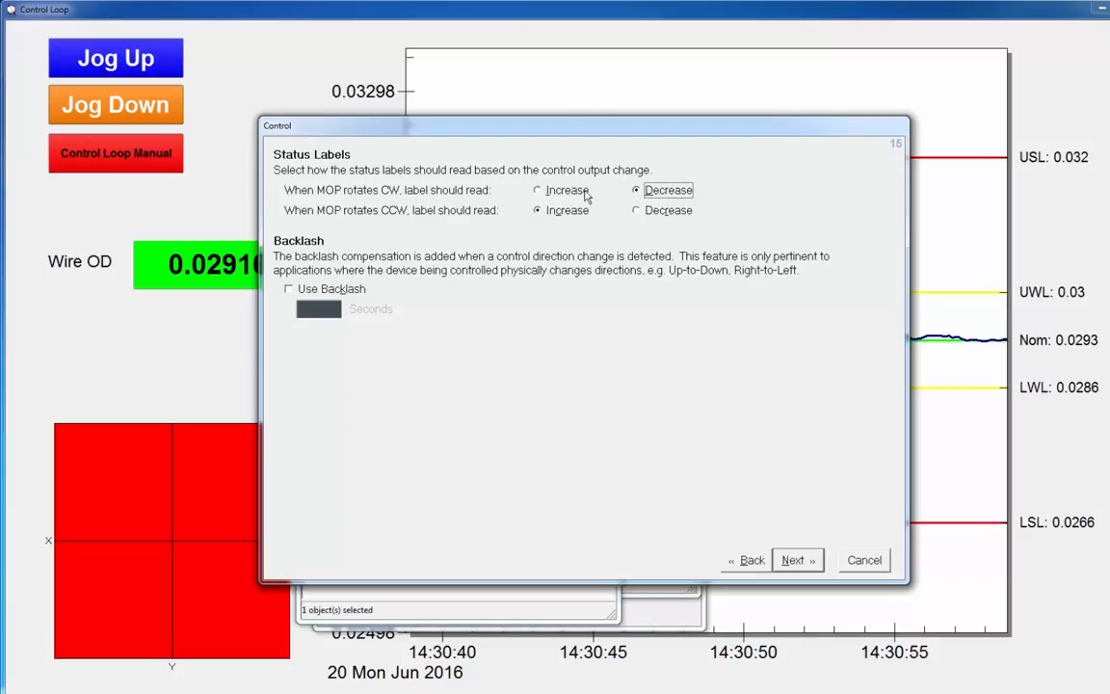
pyautogui.click(537, 191)
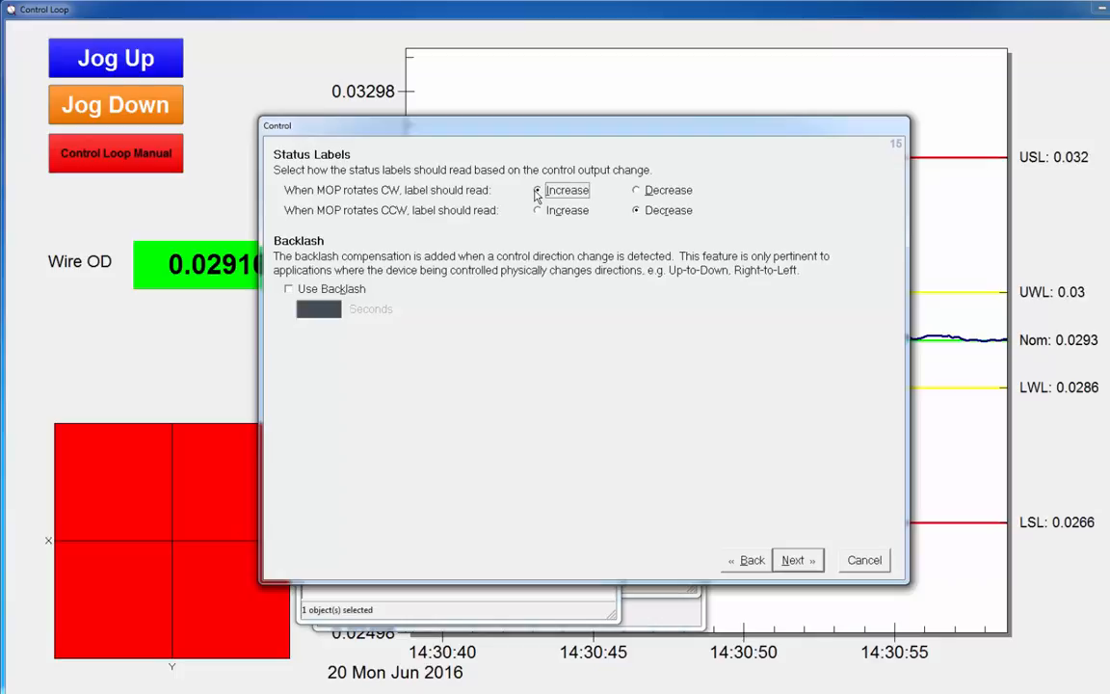
pyautogui.click(791, 563)
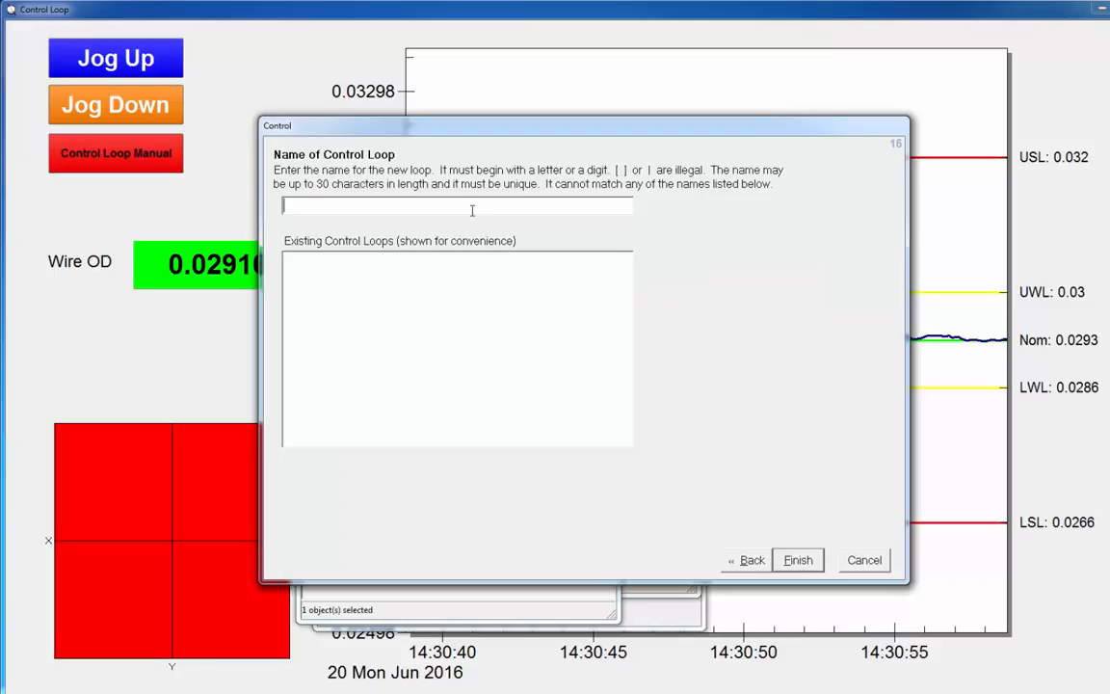
# Name the new loop "Control Loop", finish its setup and close the control configuration.
pyautogui.write('Control Loop')
pyautogui.click(798, 560)
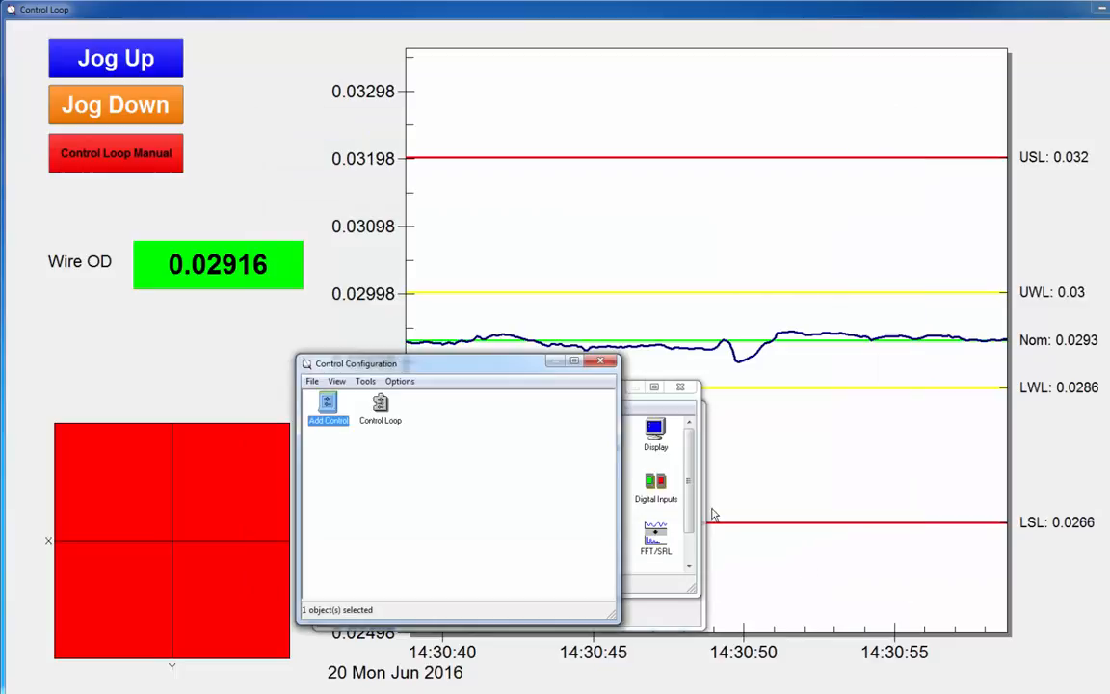
pyautogui.click(601, 364)
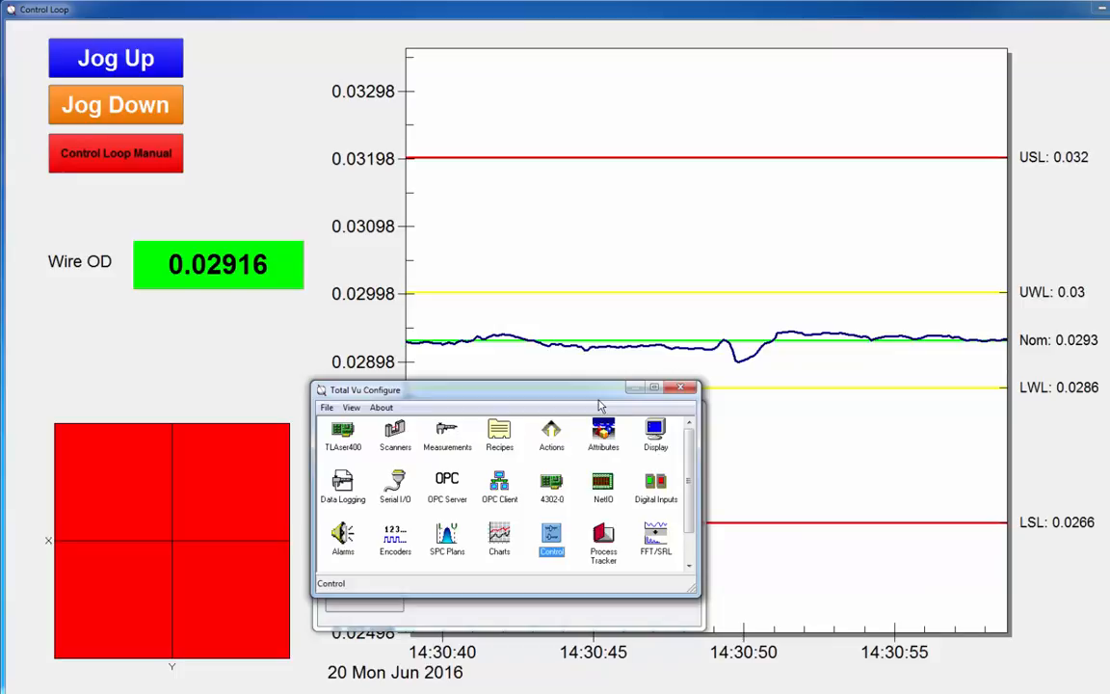
# Add a specification to the Control Loop Tutorial recipe and assign Control Measurement to it.
pyautogui.doubleClick(499, 436)
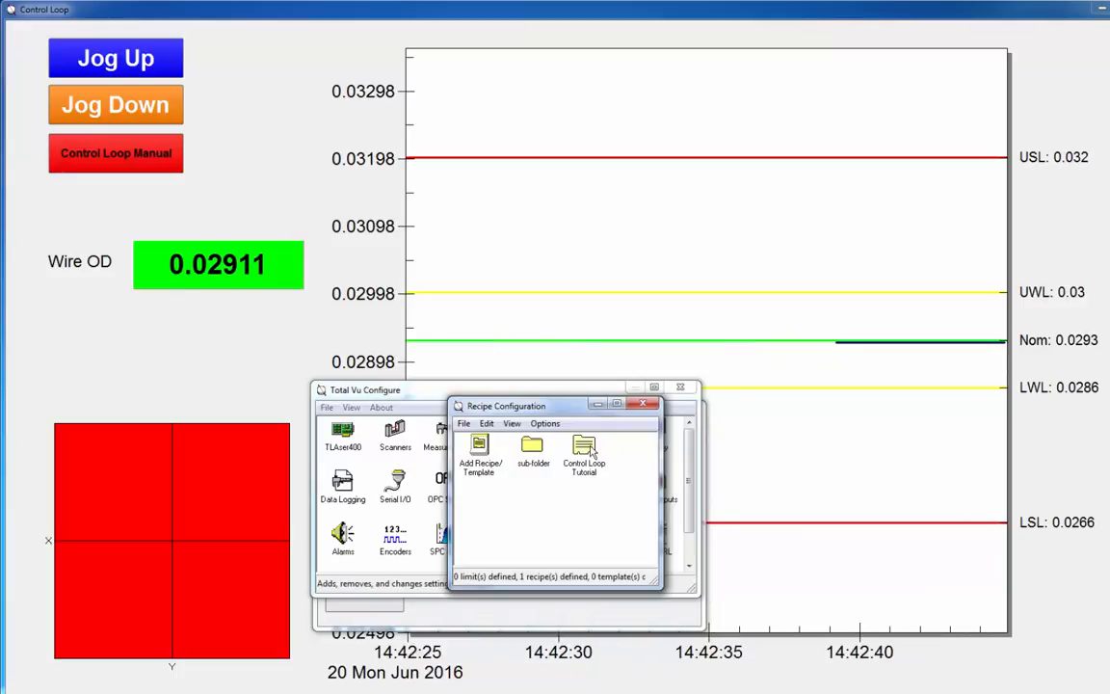
pyautogui.doubleClick(589, 451)
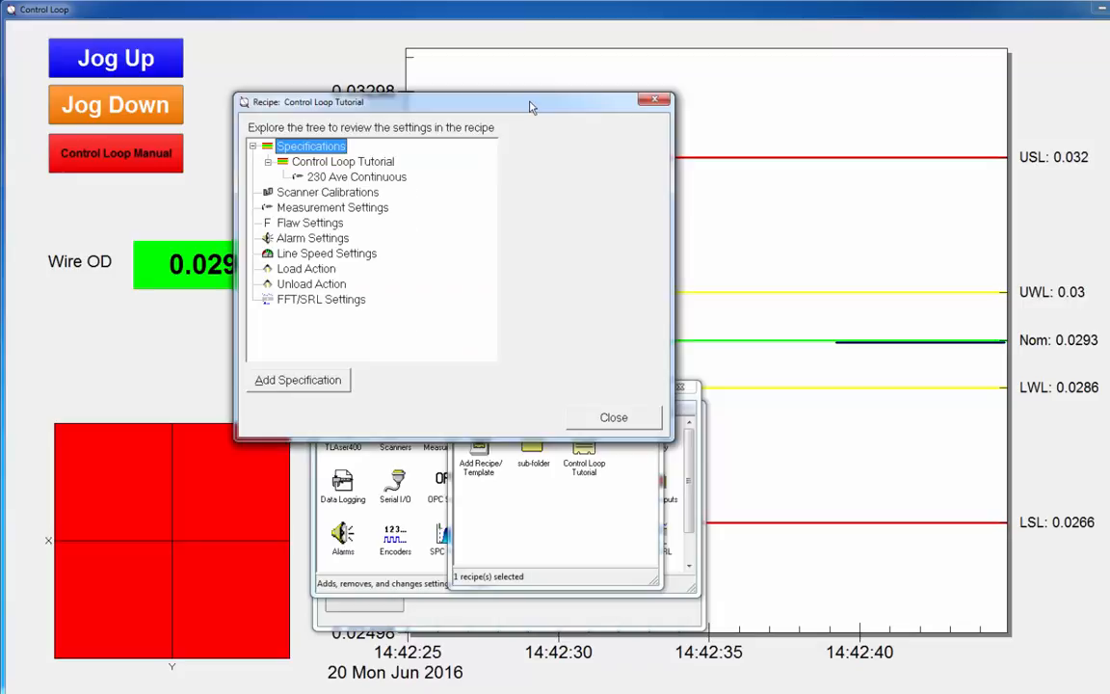
pyautogui.click(333, 382)
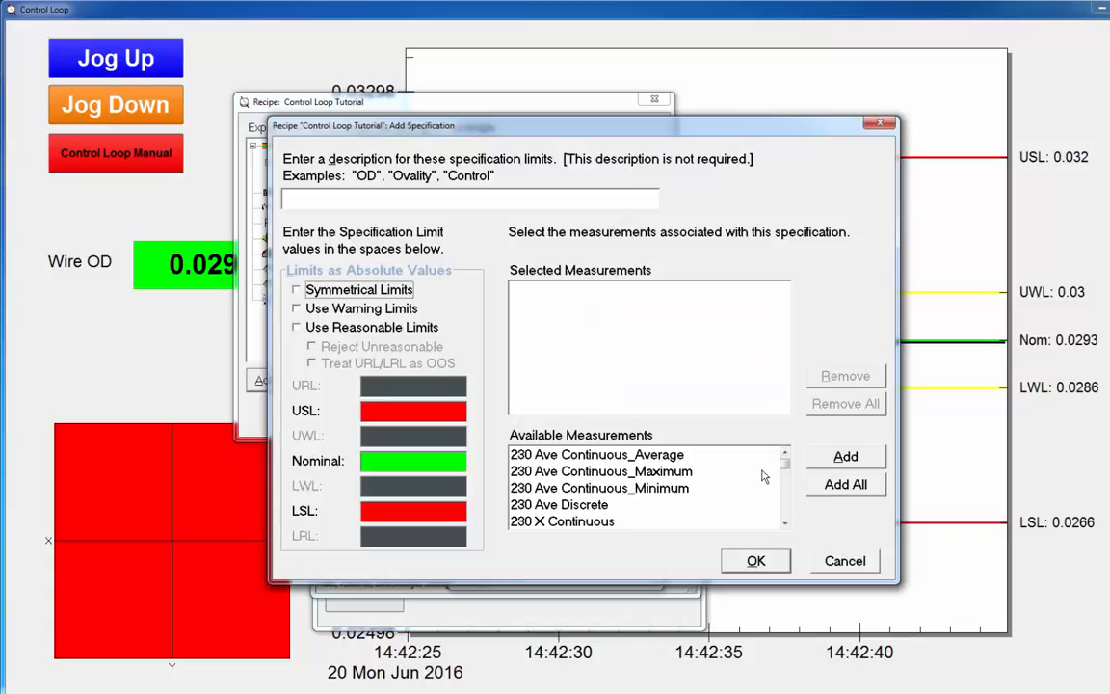
pyautogui.click(785, 523)
pyautogui.click(786, 523)
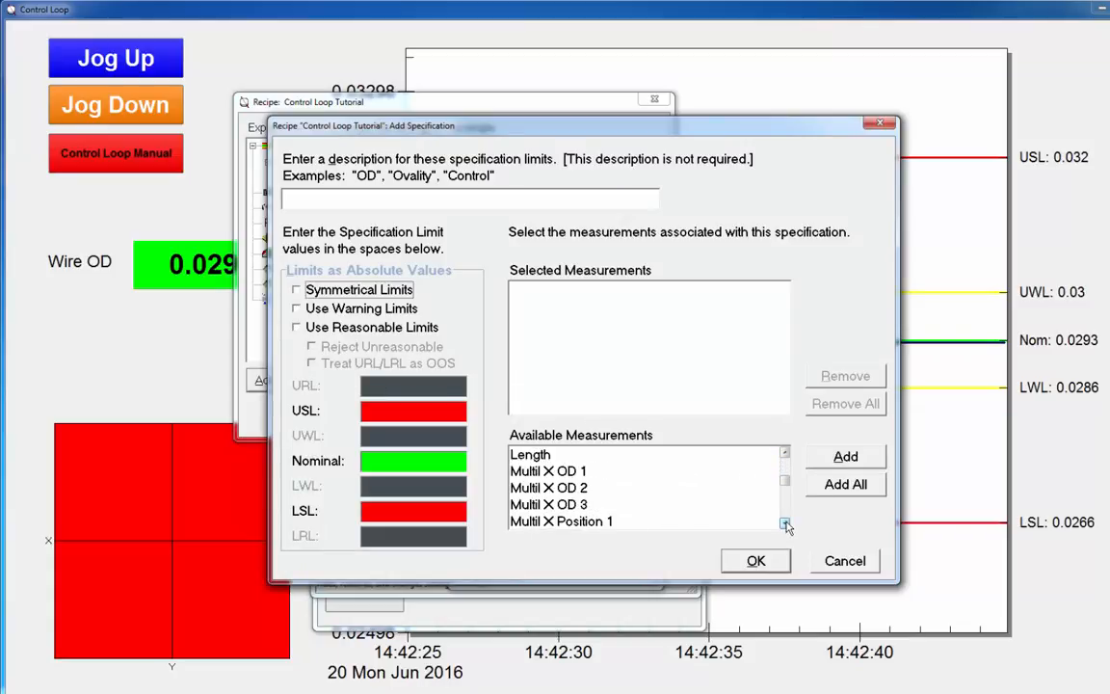
pyautogui.click(785, 452)
pyautogui.click(784, 452)
pyautogui.click(649, 472)
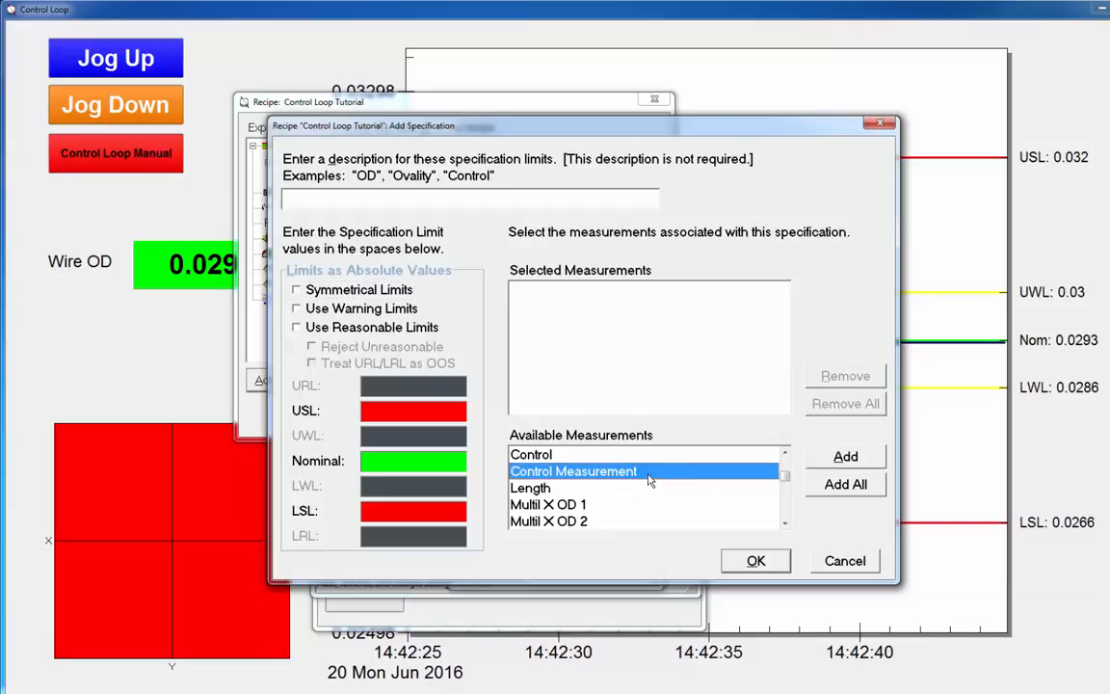
pyautogui.doubleClick(646, 472)
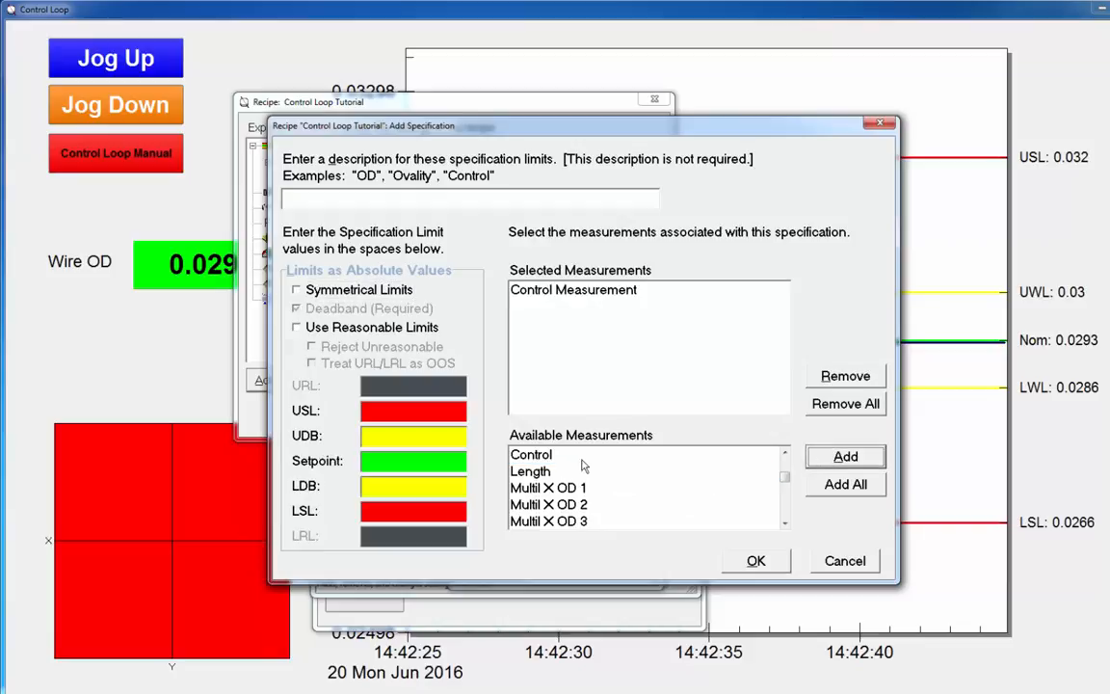
# Set the specification's setpoint to 0.0293, UDB to 0.03 and USL to 0.032 with symmetrical limits, and accept it.
pyautogui.click(431, 462)
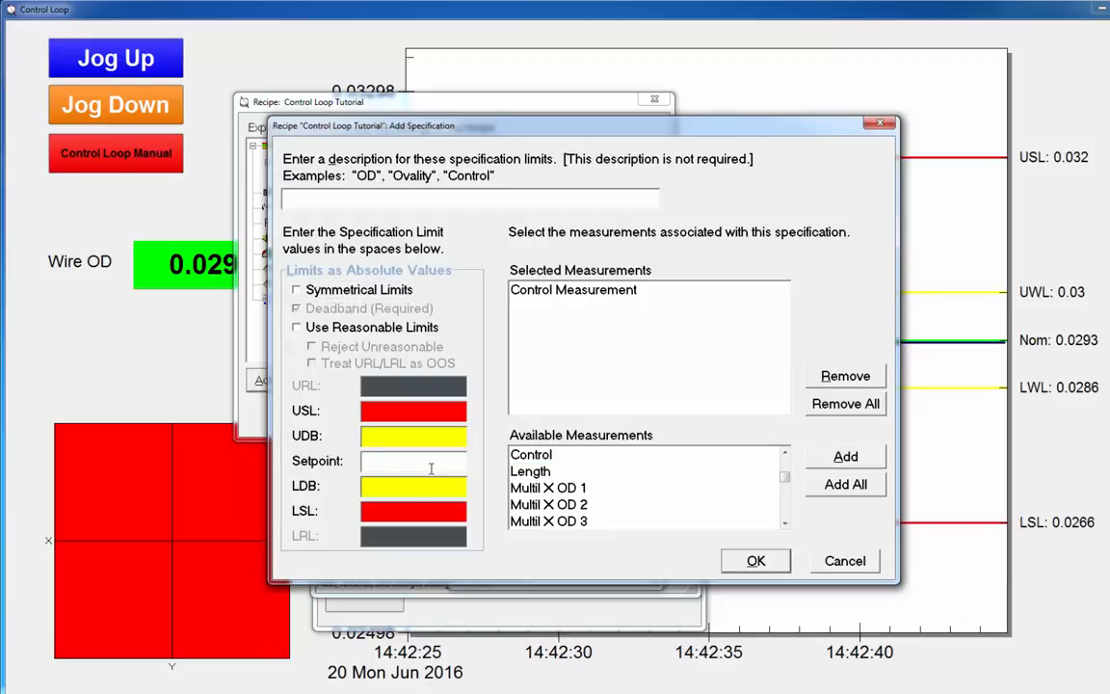
pyautogui.write('0.0293')
pyautogui.click(419, 441)
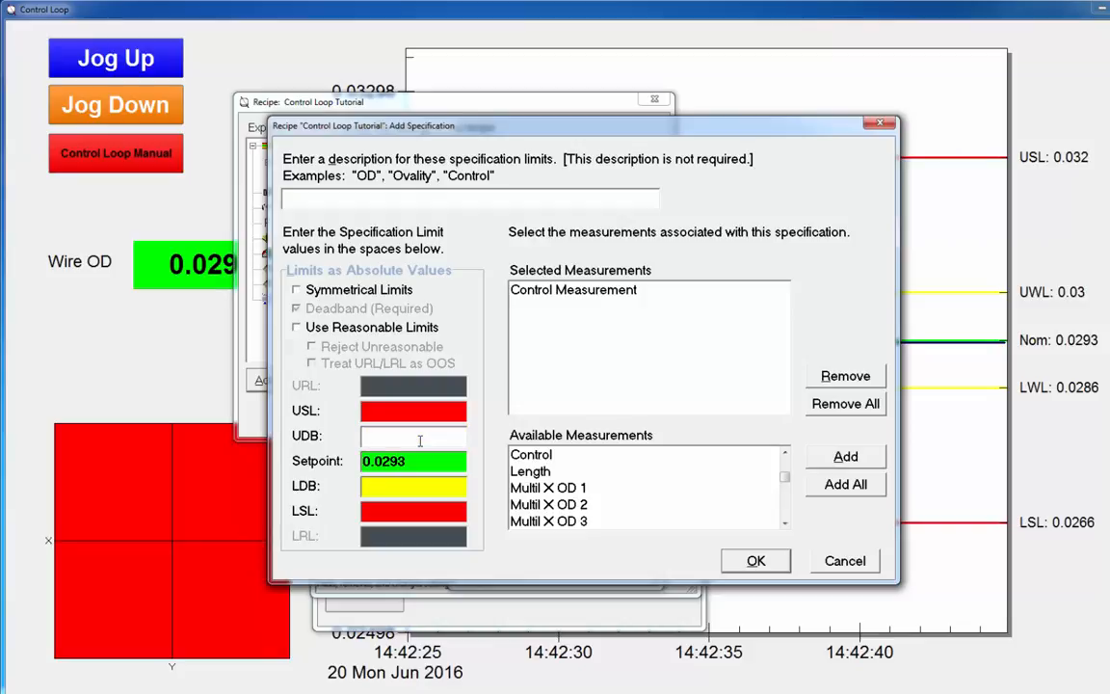
pyautogui.write('0.03')
pyautogui.click(403, 412)
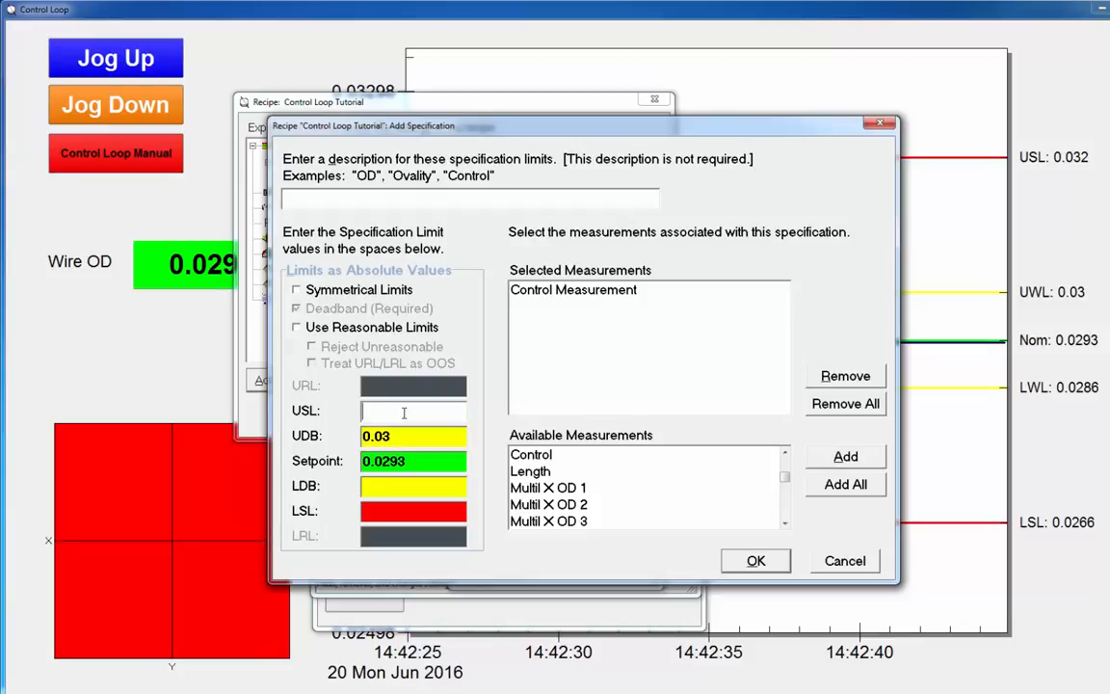
pyautogui.write('0.032')
pyautogui.click(297, 289)
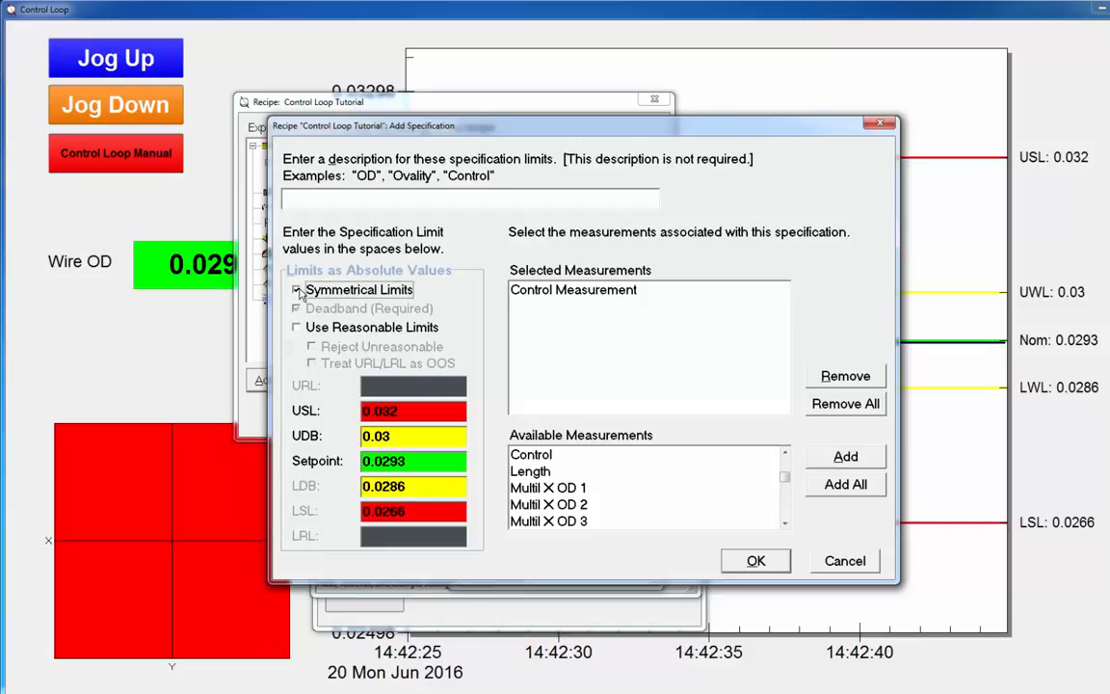
pyautogui.click(753, 563)
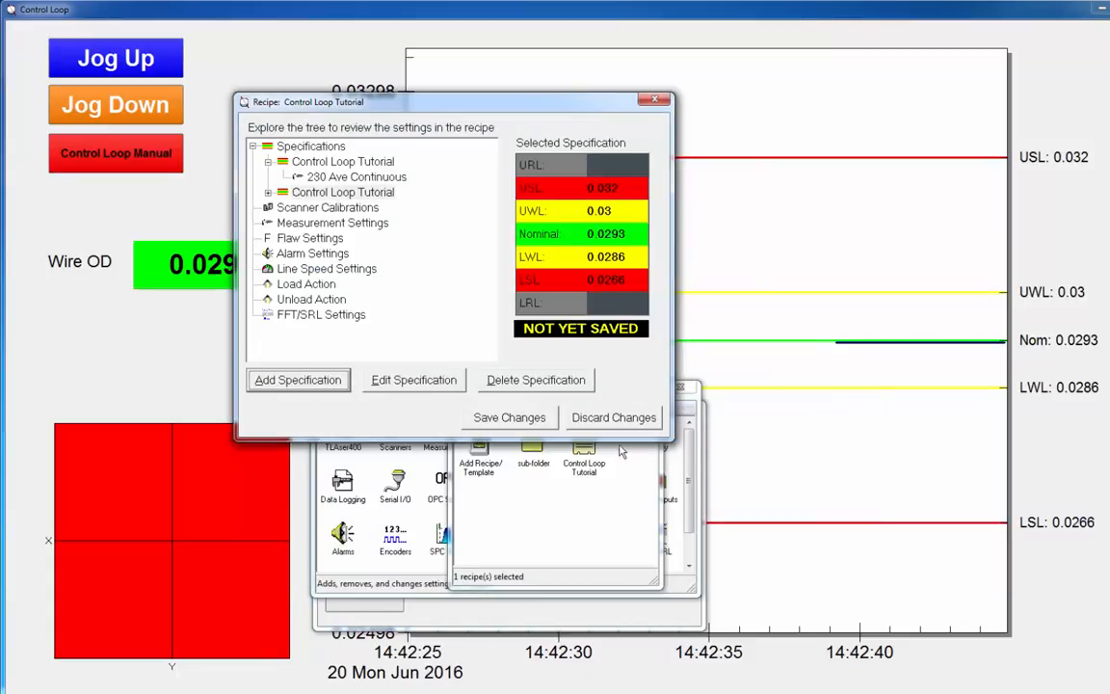
# Save the changes to the Control Loop Tutorial recipe and close the recipe and main configuration windows.
pyautogui.click(545, 419)
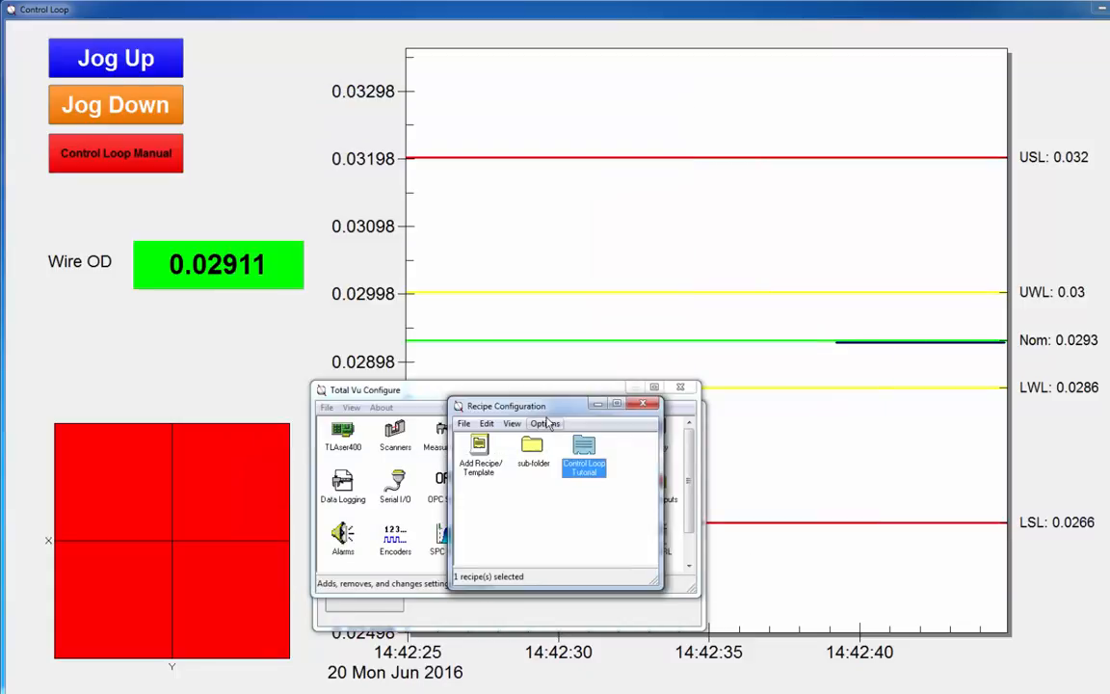
pyautogui.click(643, 403)
pyautogui.click(681, 390)
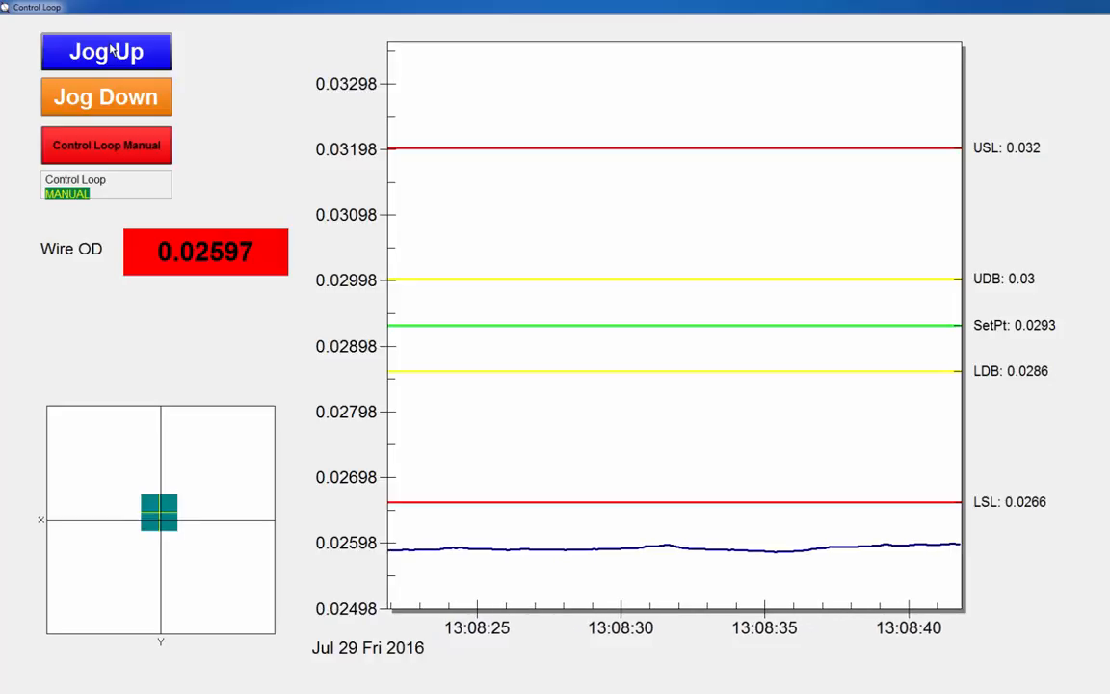
# Jog the process up until the Wire OD rises to the 0.0293 setpoint.
pyautogui.click(112, 50)
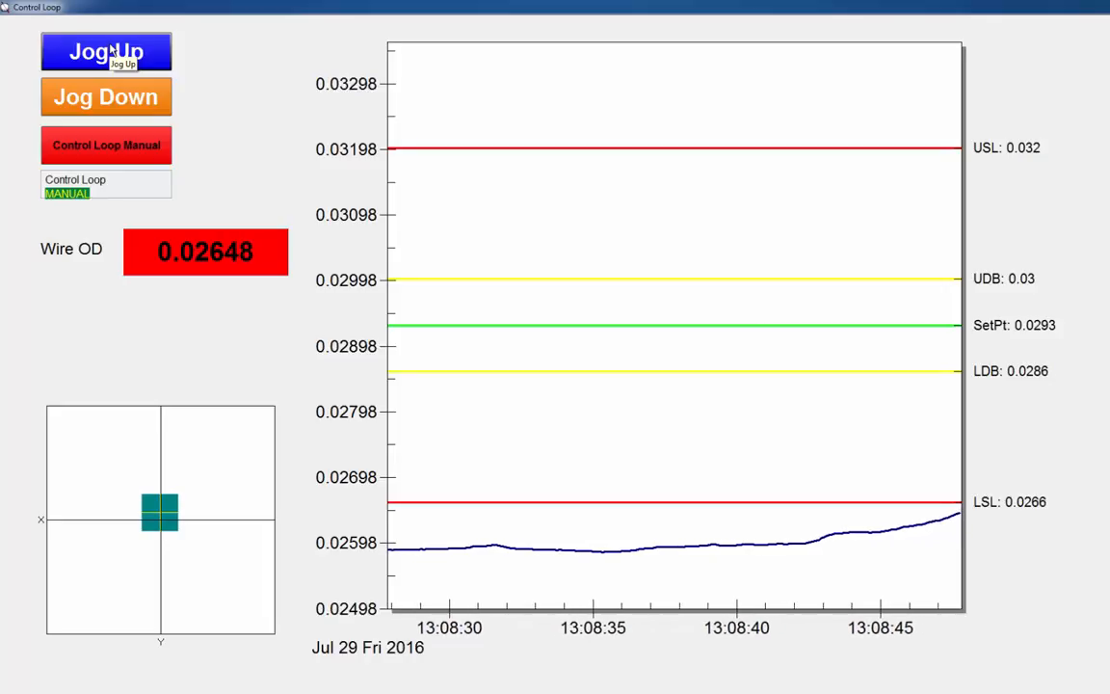
pyautogui.click(111, 50)
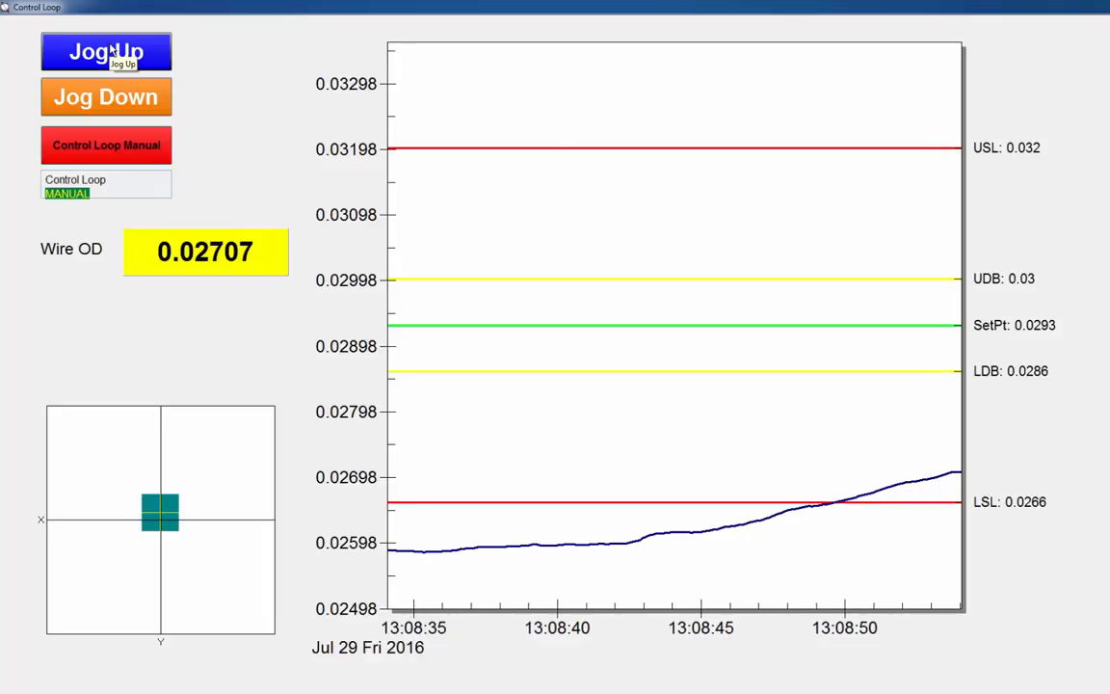
pyautogui.click(112, 50)
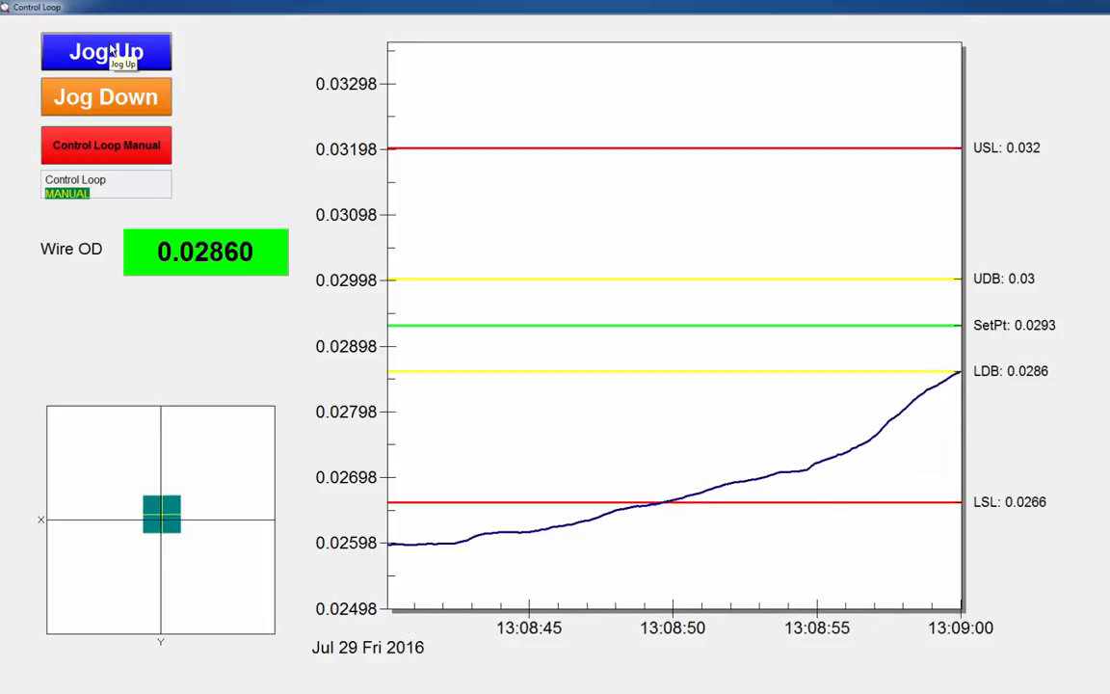
pyautogui.click(111, 53)
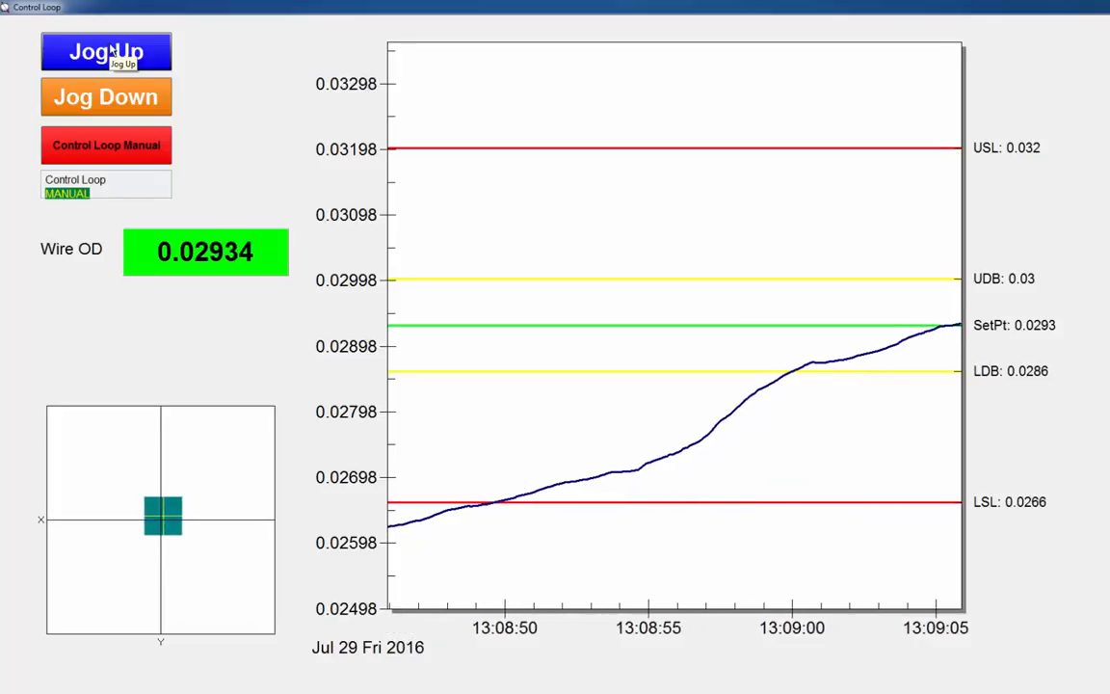
# Jog the process down until the Wire OD falls below the LSL of 0.0266, and toggle the control loop's manual mode.
pyautogui.click(122, 92)
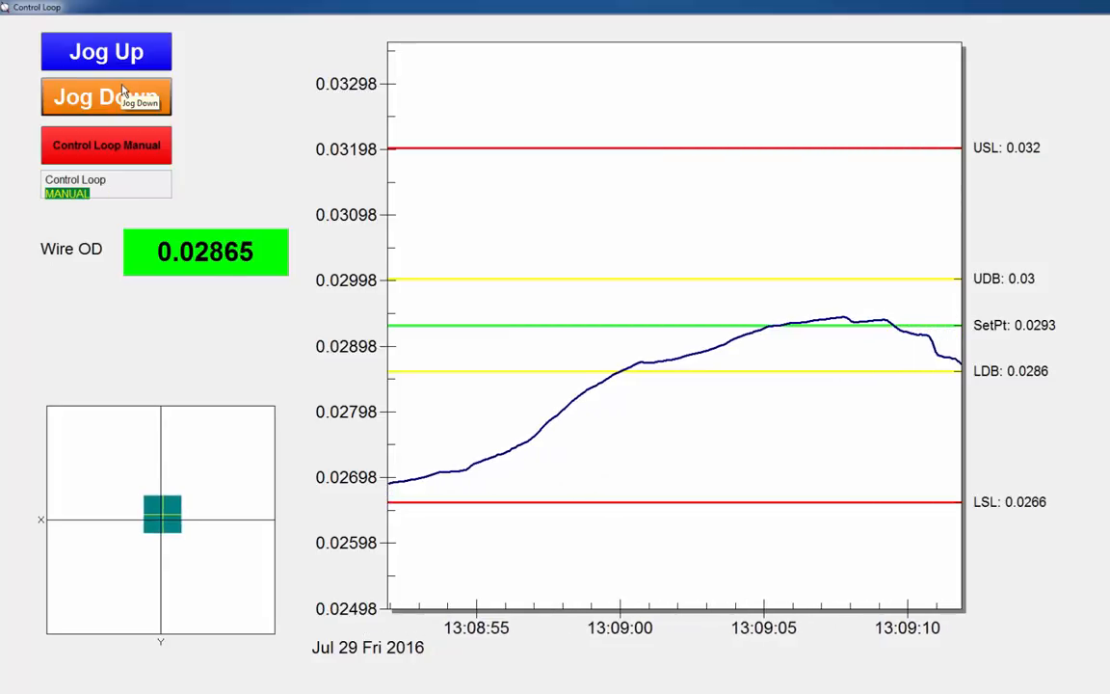
pyautogui.click(122, 92)
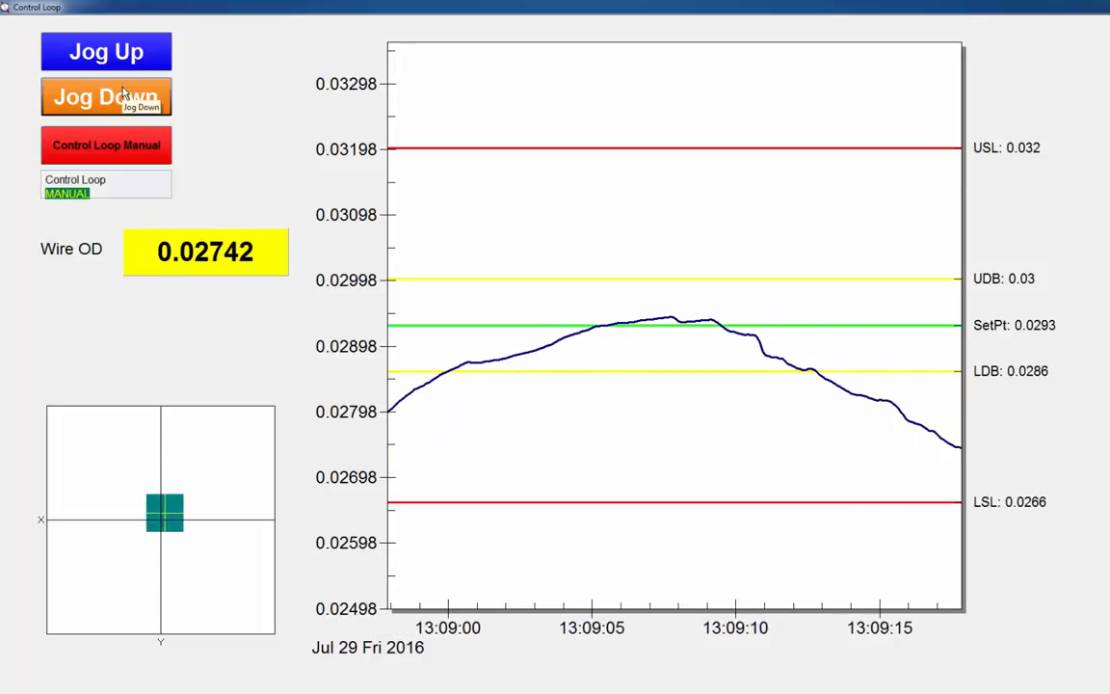
pyautogui.click(122, 92)
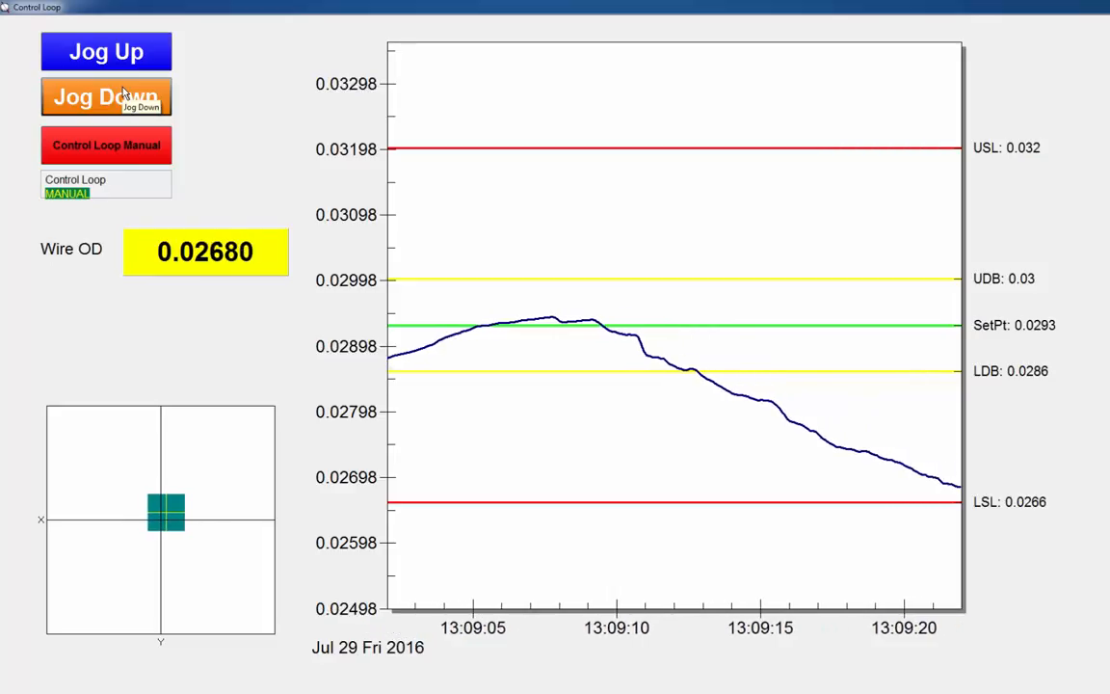
pyautogui.click(122, 92)
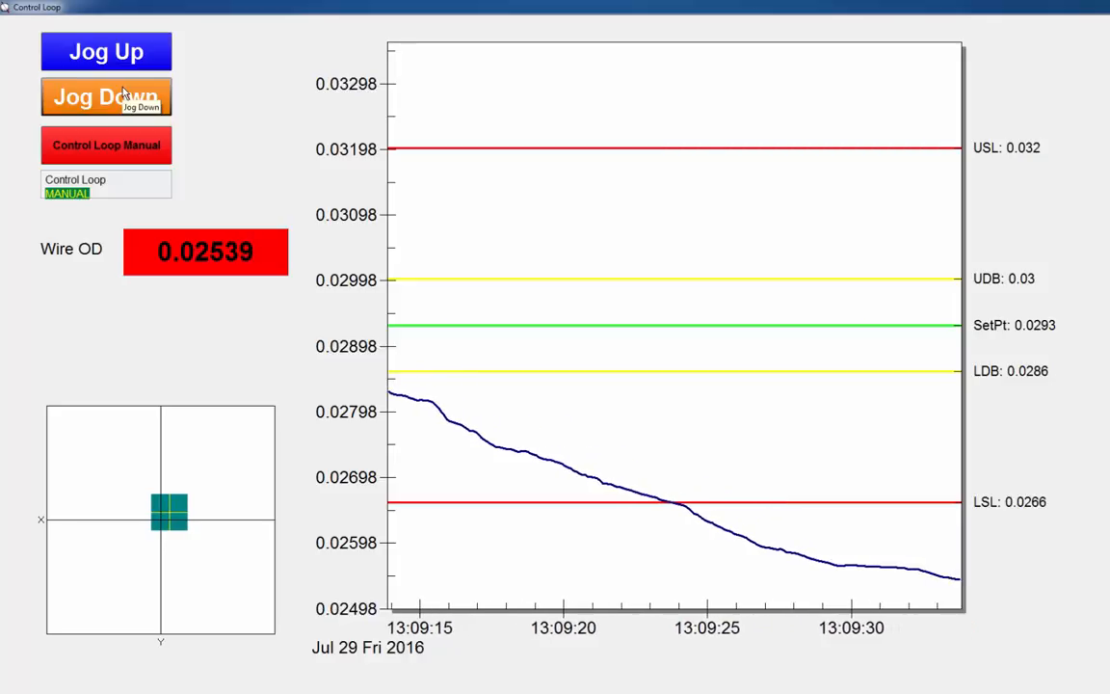
pyautogui.click(123, 94)
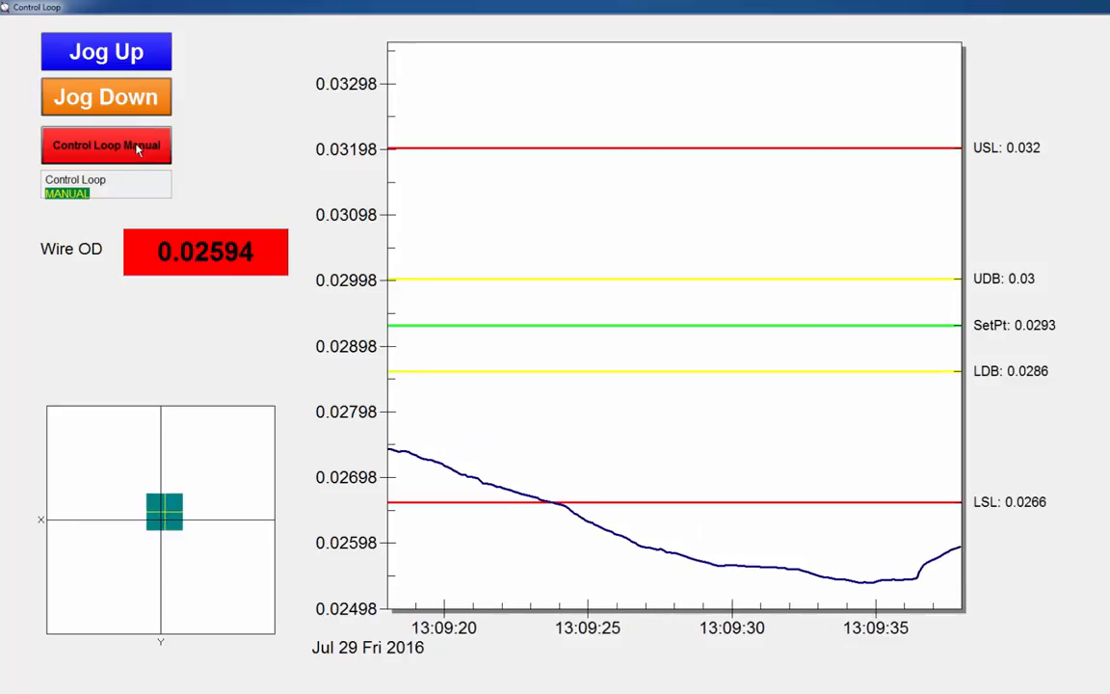
pyautogui.click(138, 145)
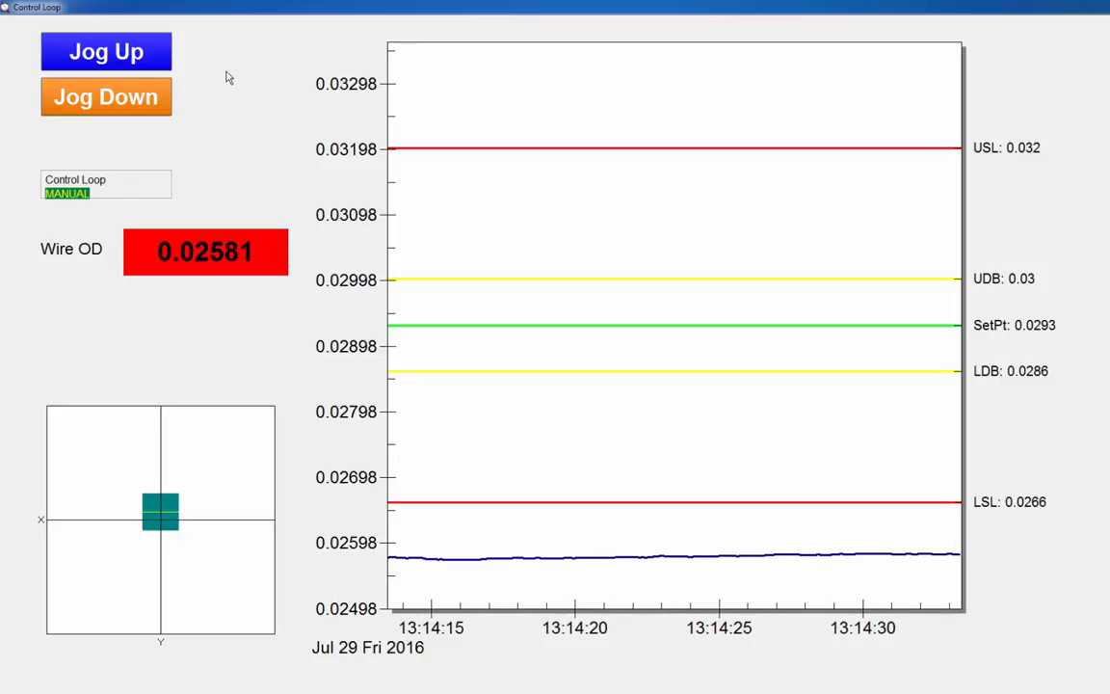
# Jog the process up until the Wire OD rises back above the LSL of 0.0266.
pyautogui.click(158, 58)
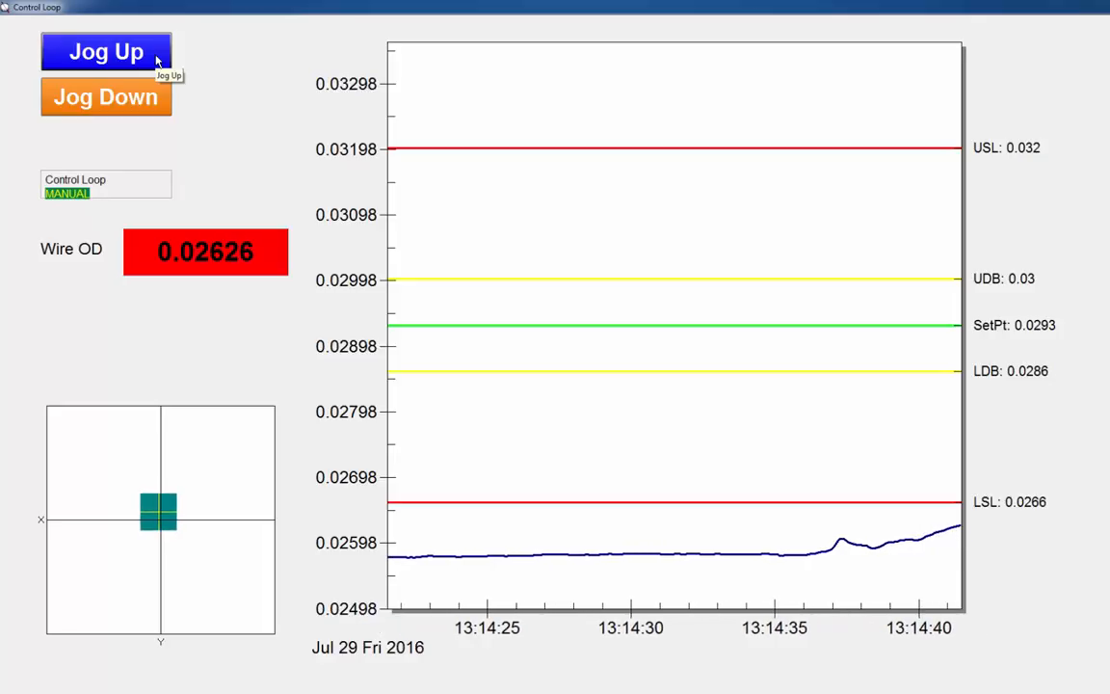
pyautogui.click(158, 57)
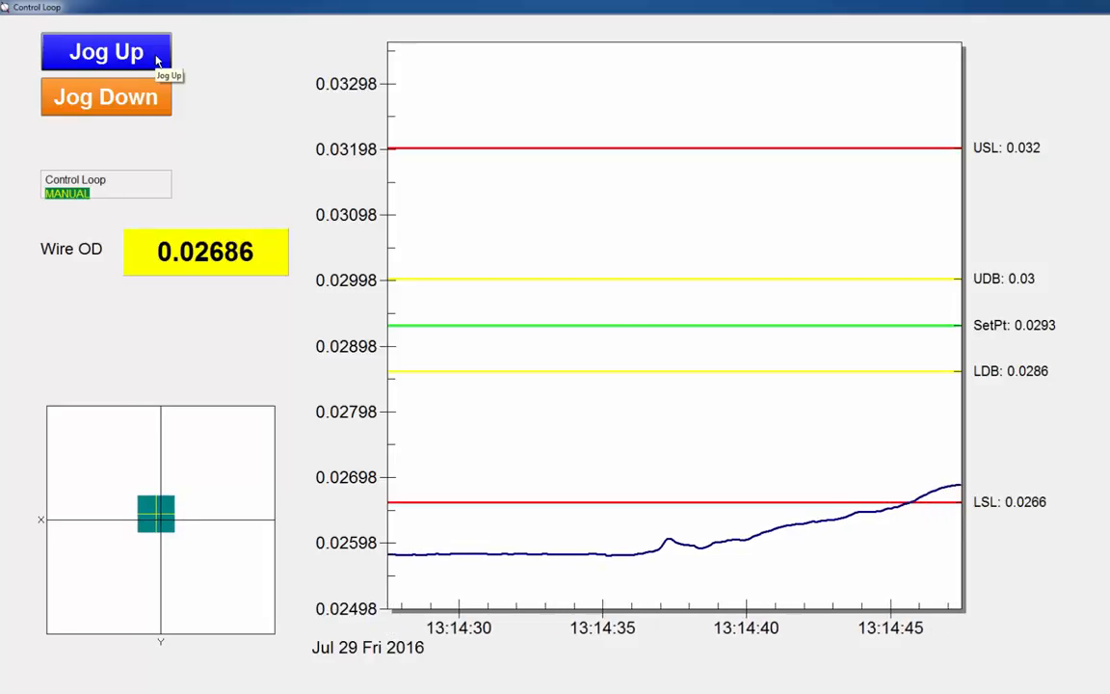
pyautogui.click(158, 58)
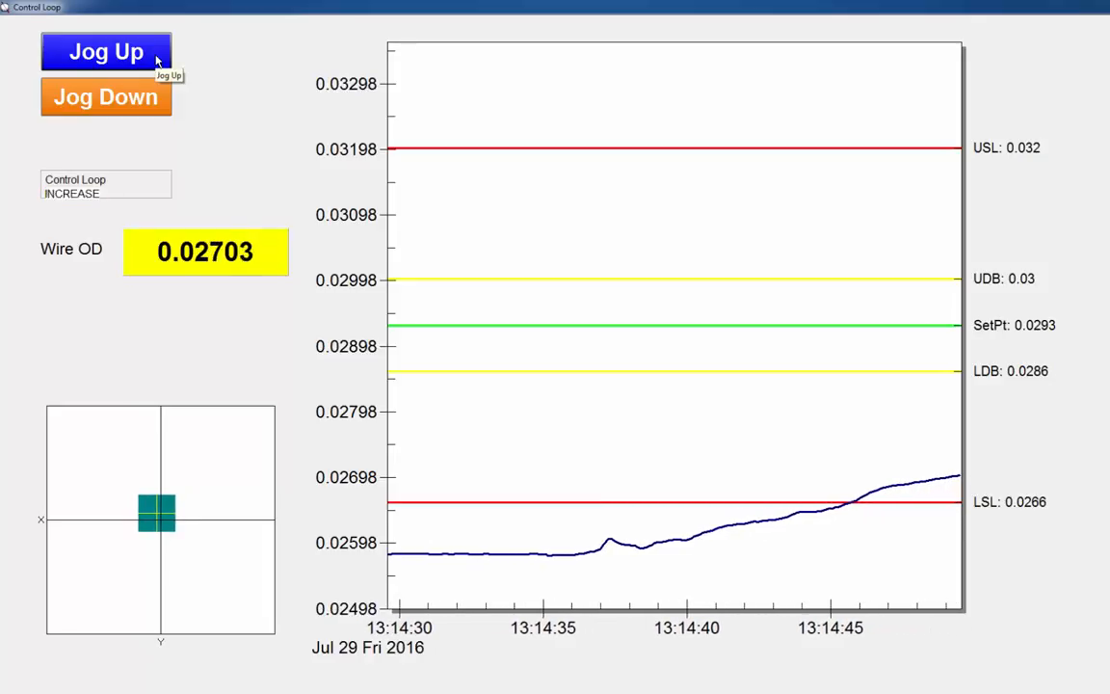